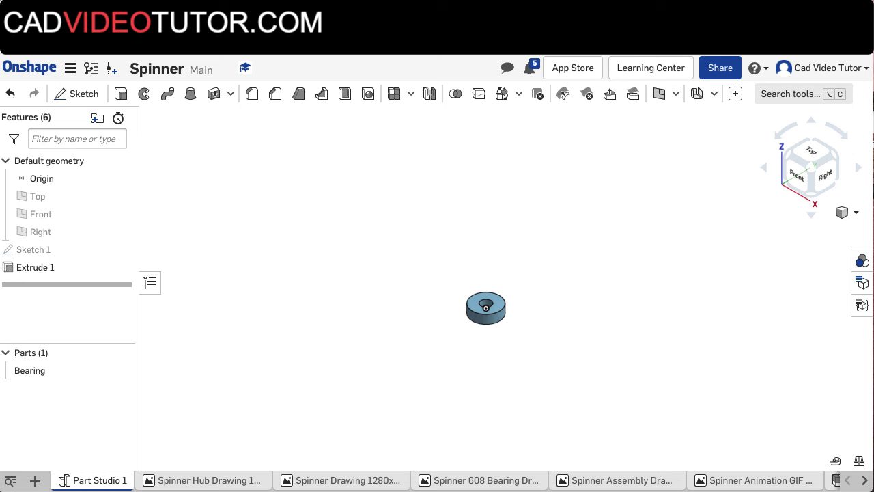
Start a new sketch on the Top plane and view it normal to the sketch plane.
scroll(571, 191, down, 2)
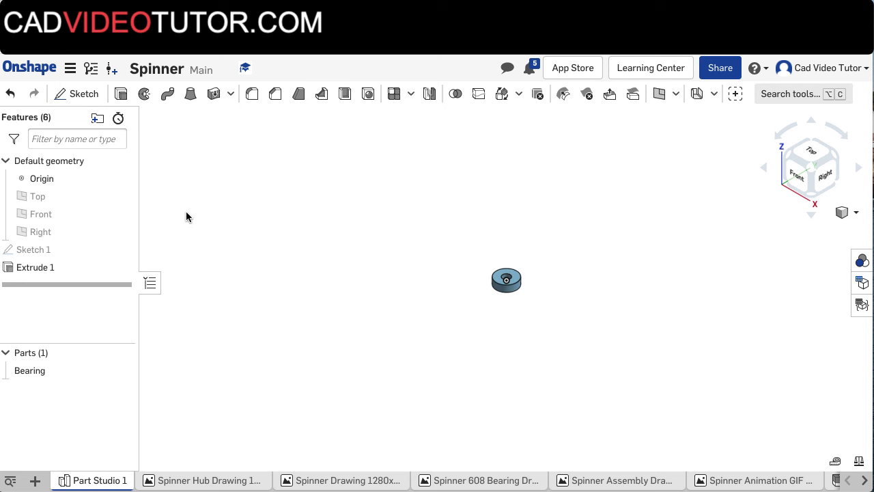
click(84, 96)
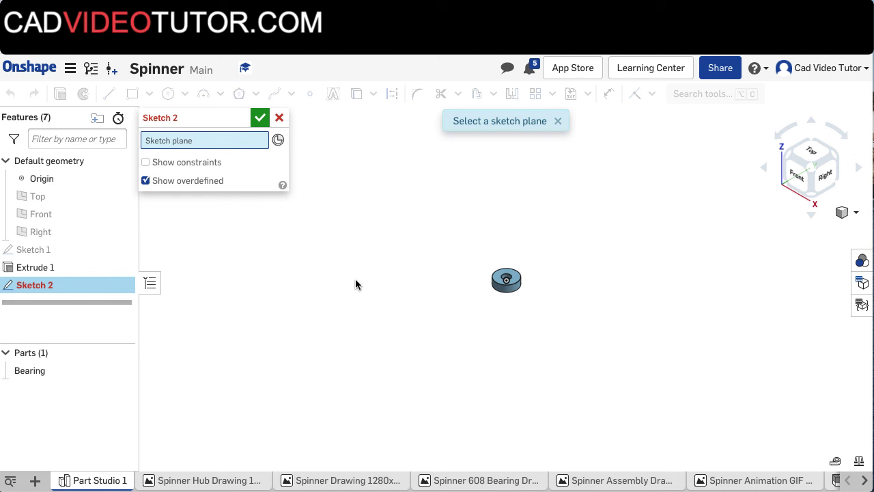
key(p)
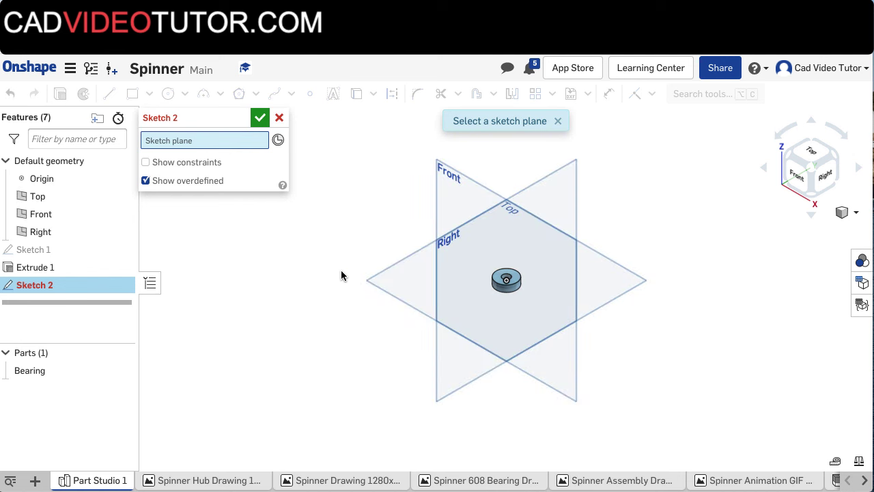
click(409, 277)
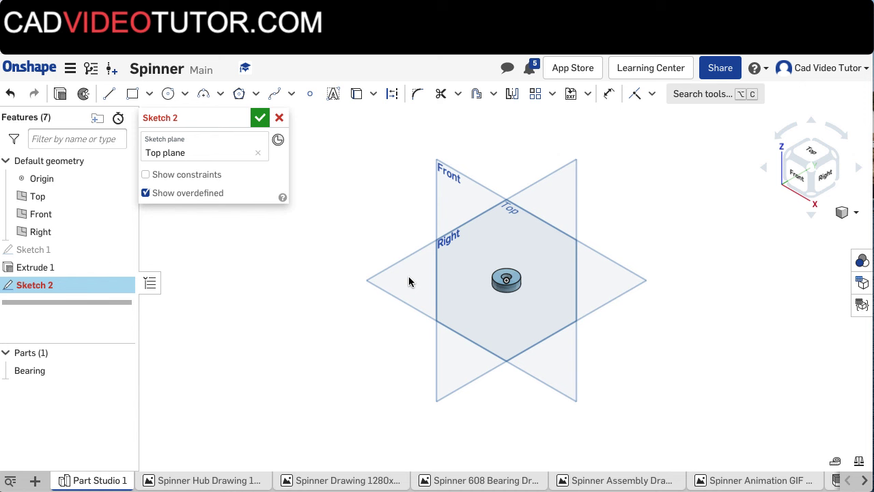
right_click(211, 270)
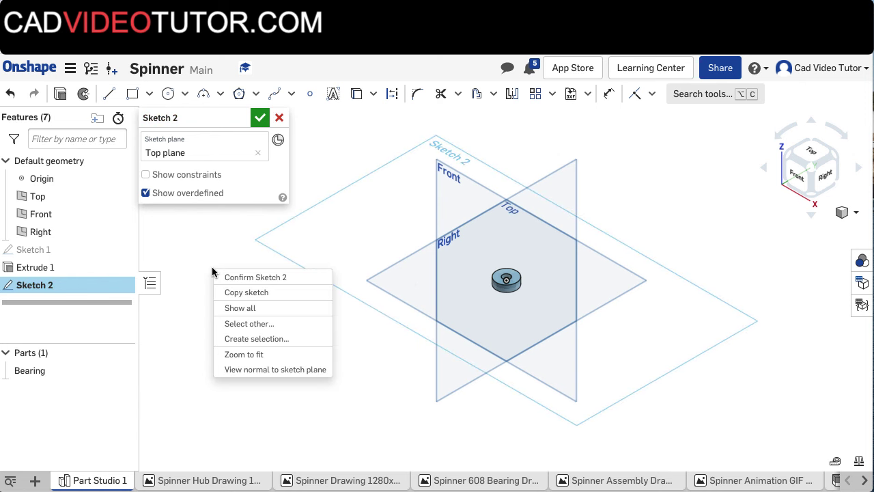
click(259, 373)
scroll(340, 316, up, 4)
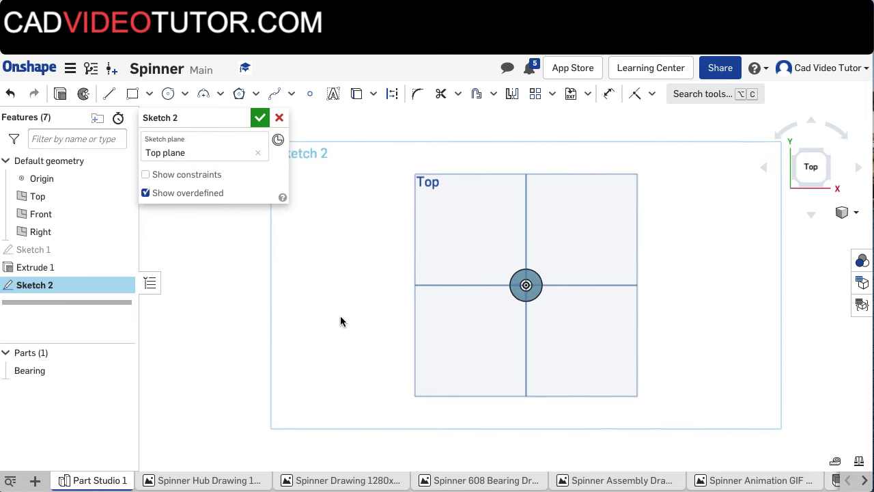
mouse_move(351, 308)
middle_down()
mouse_move(293, 316)
mouse_move(237, 309)
mouse_move(209, 294)
middle_up()
scroll(237, 304, up, 2)
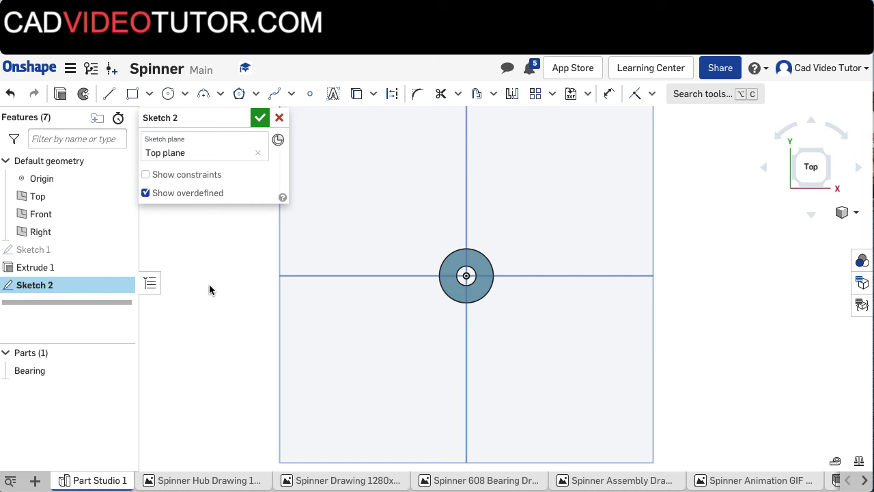
scroll(208, 285, up, 1)
middle_drag(328, 281, 269, 284)
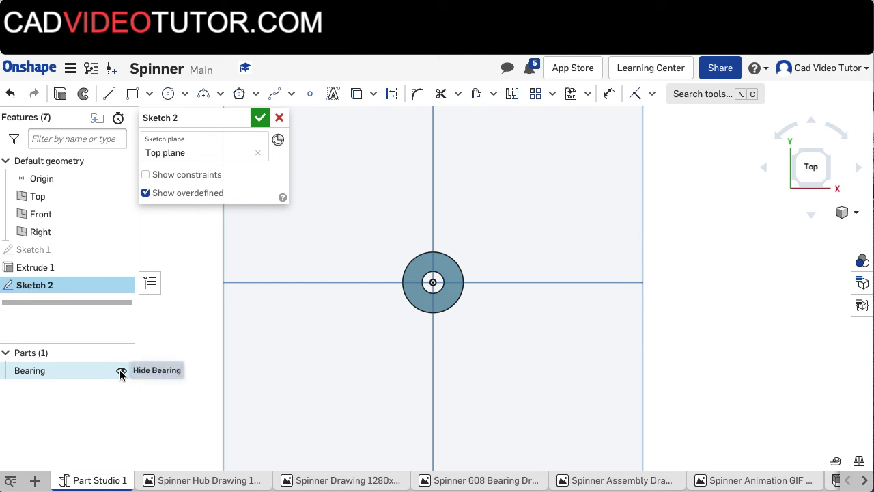
Hide the bearing part and show it again.
click(121, 373)
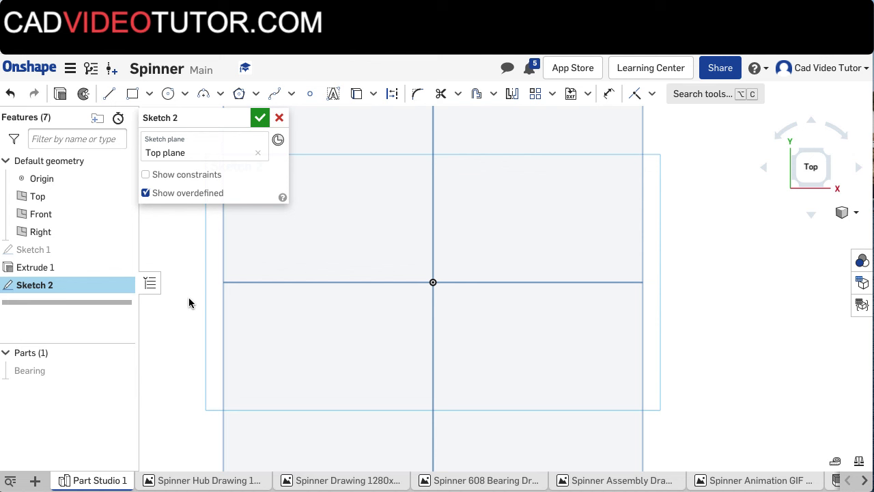
mouse_move(78, 372)
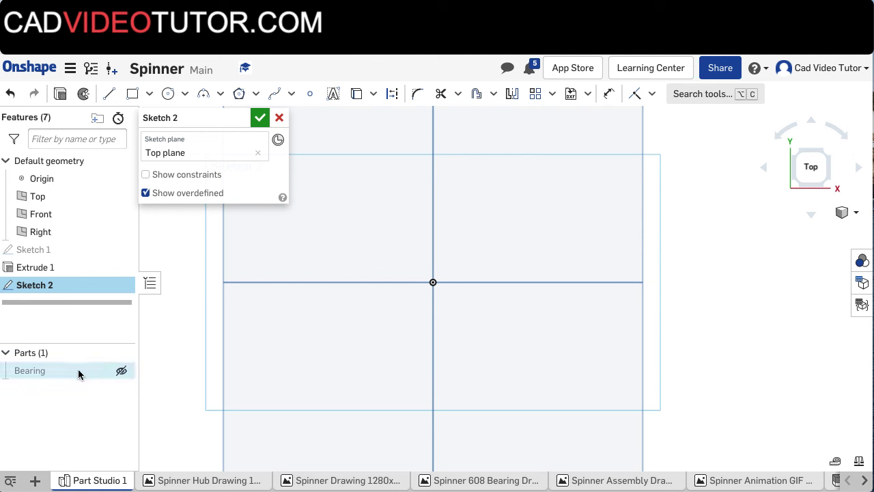
click(121, 372)
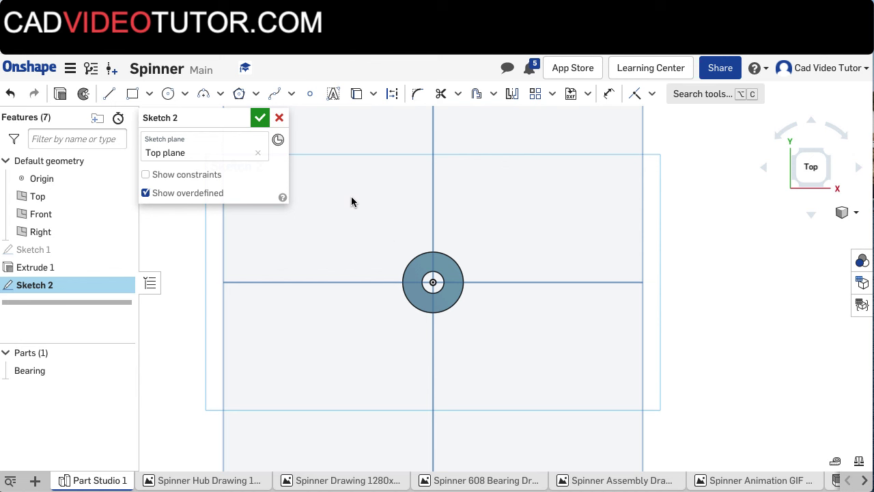
Project the bearing's outer circular edge into the sketch and hide the bearing part.
click(372, 95)
click(373, 119)
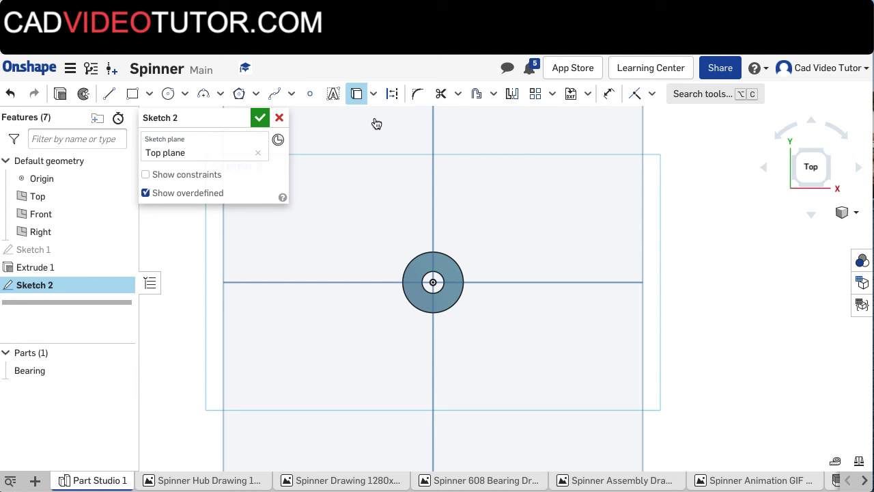
click(412, 257)
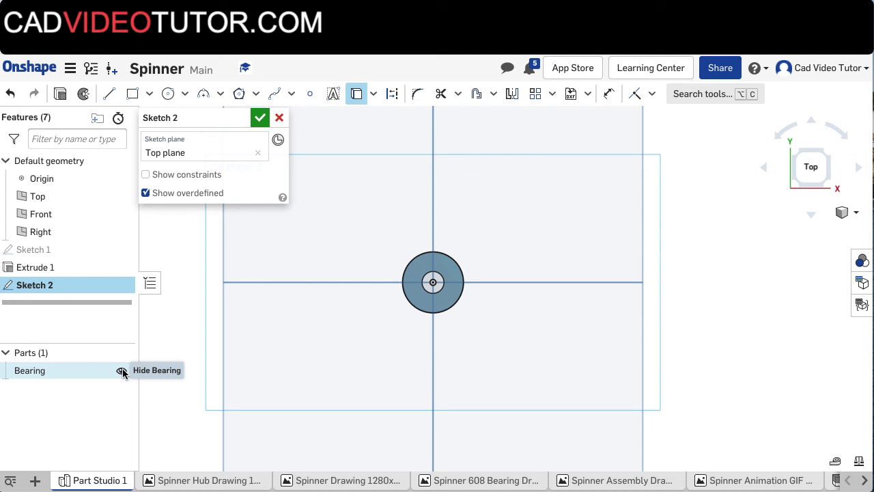
click(121, 372)
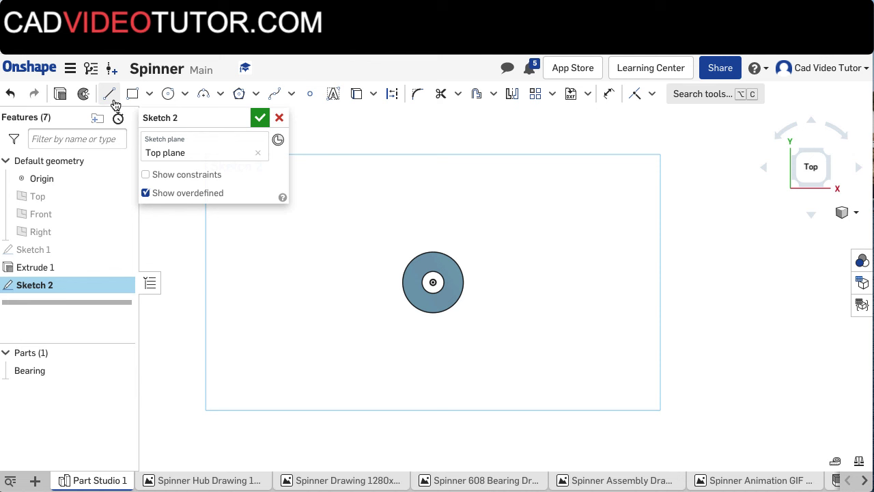
Draw a 25 mm vertical construction line up from the origin and place its dimension clear of the bearing.
click(111, 100)
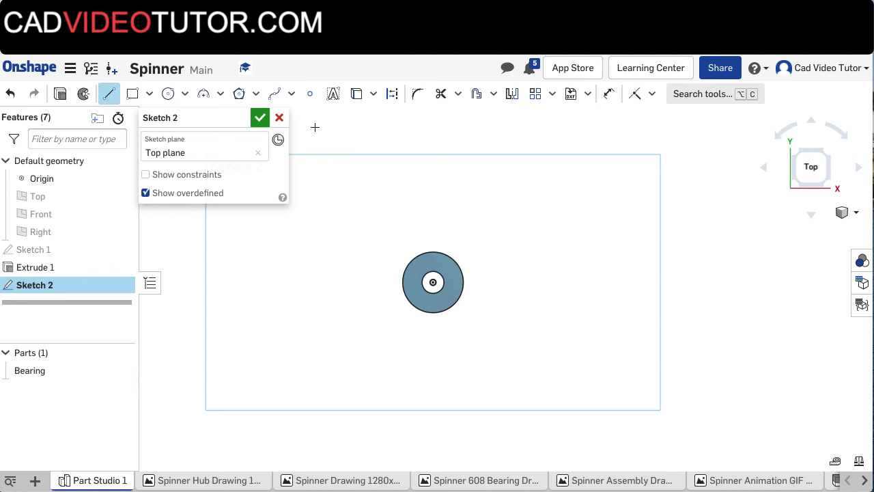
click(393, 99)
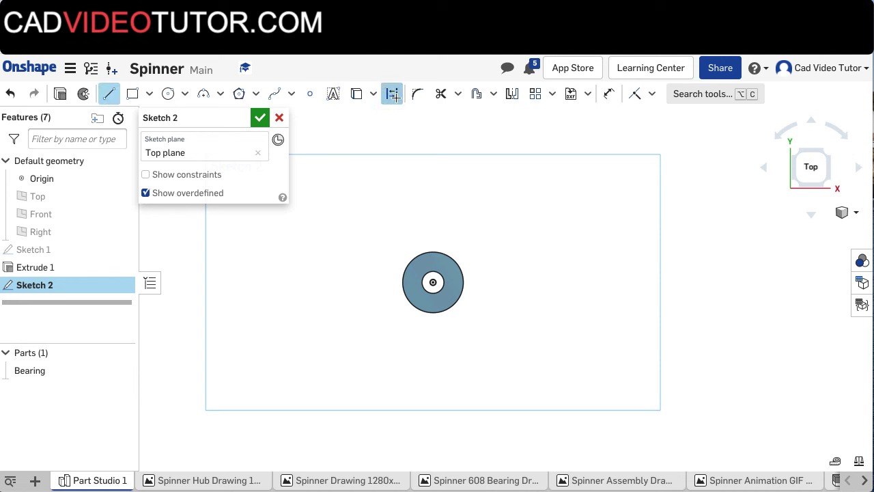
click(432, 282)
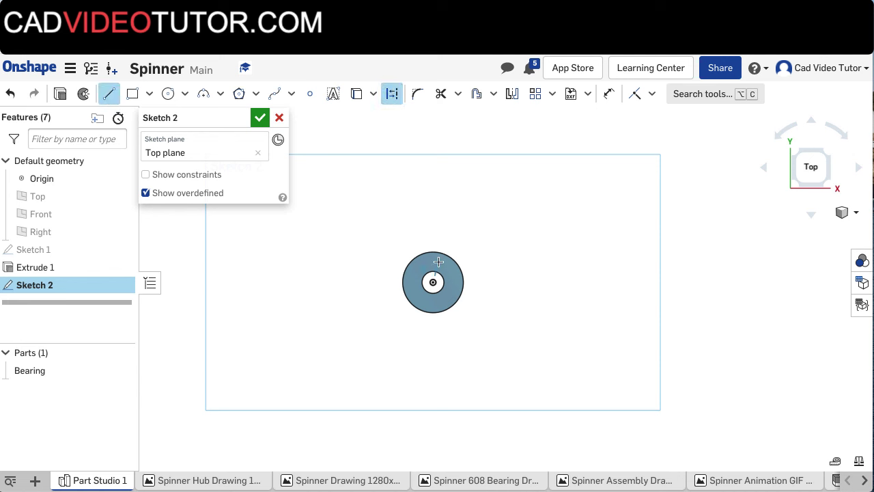
click(432, 201)
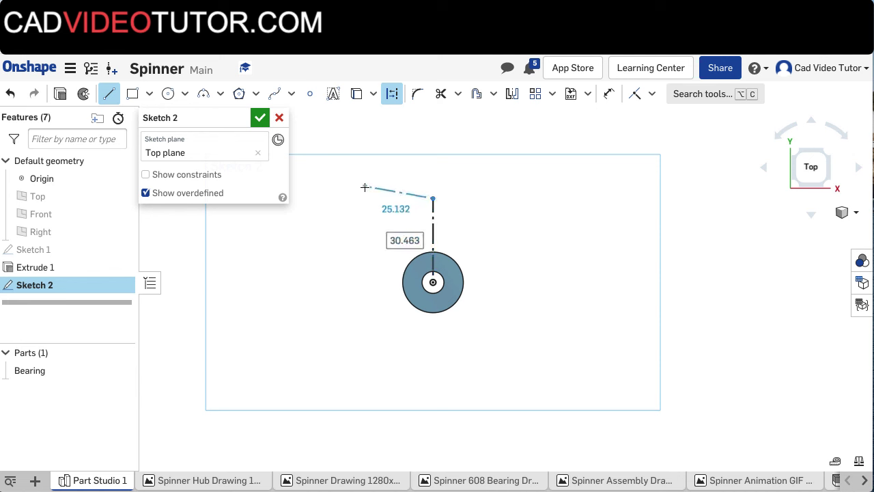
text(25)
key(Return)
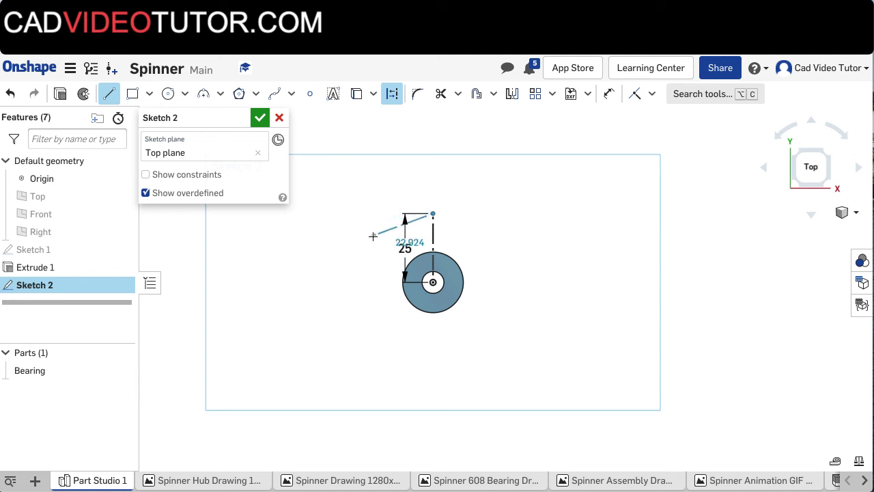
key(Escape)
drag(405, 248, 337, 235)
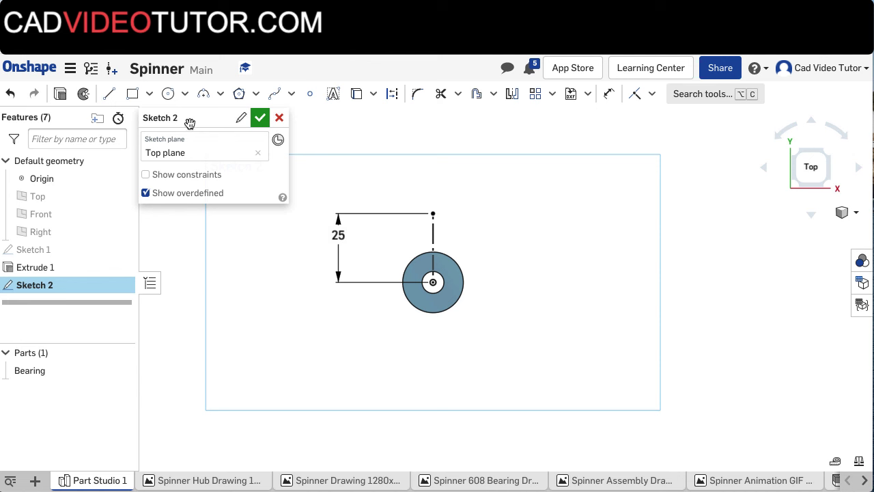
Draw a 20 mm diameter circle centred on the upper end of the construction line.
click(185, 94)
click(186, 119)
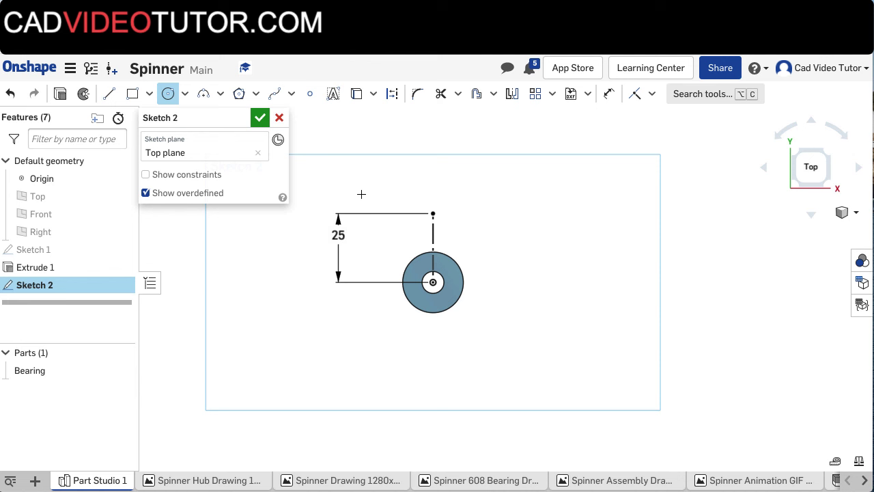
click(433, 214)
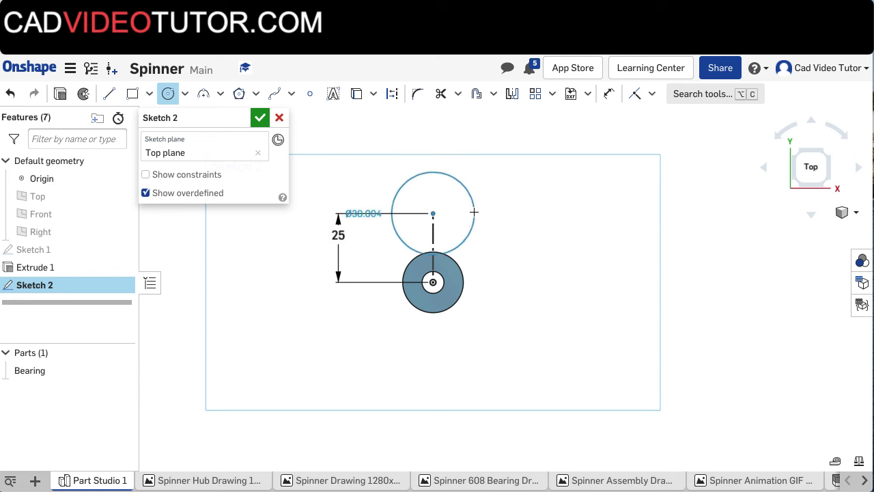
click(456, 214)
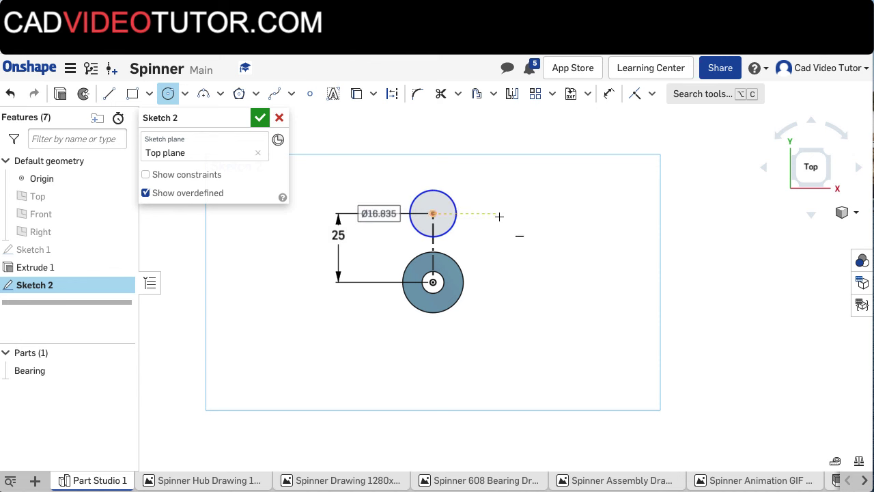
text(20)
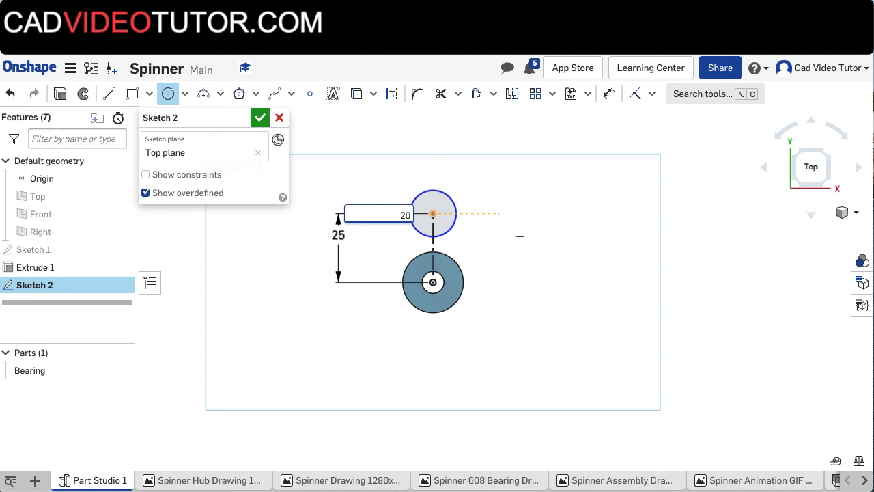
key(Return)
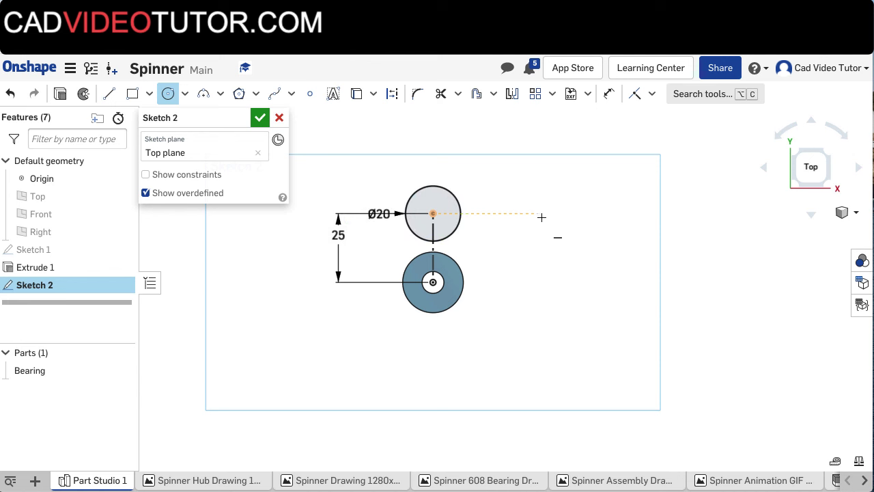
Draw a concentric 30 mm diameter circle around the 20 mm circle.
click(433, 214)
click(474, 202)
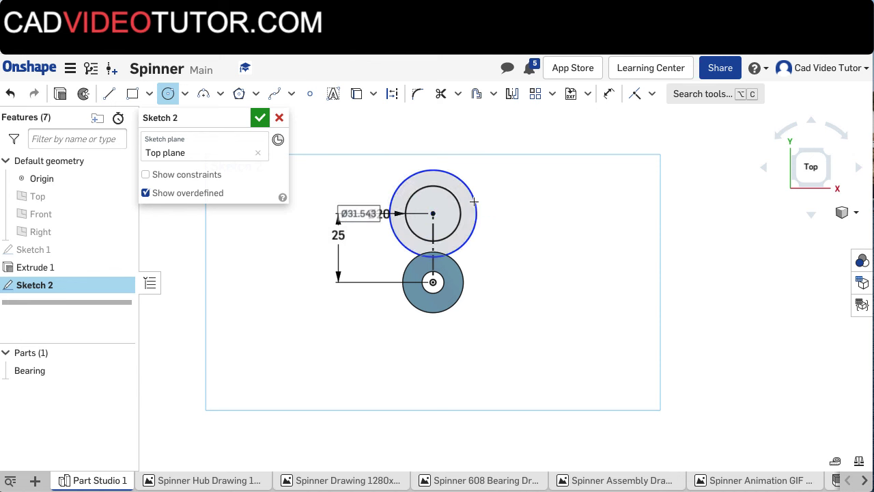
text(30)
key(Return)
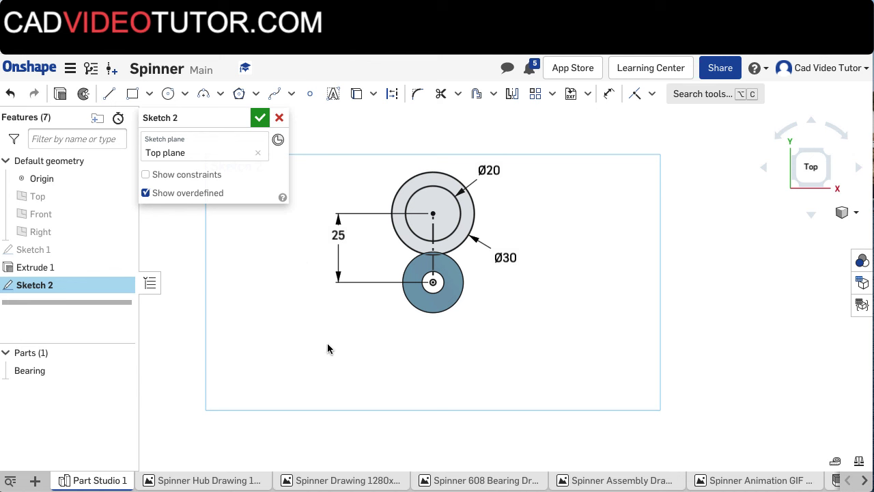
Create a circular sketch pattern of the 20 mm and 30 mm circles with three instances around the bearing's centre.
click(553, 94)
click(554, 140)
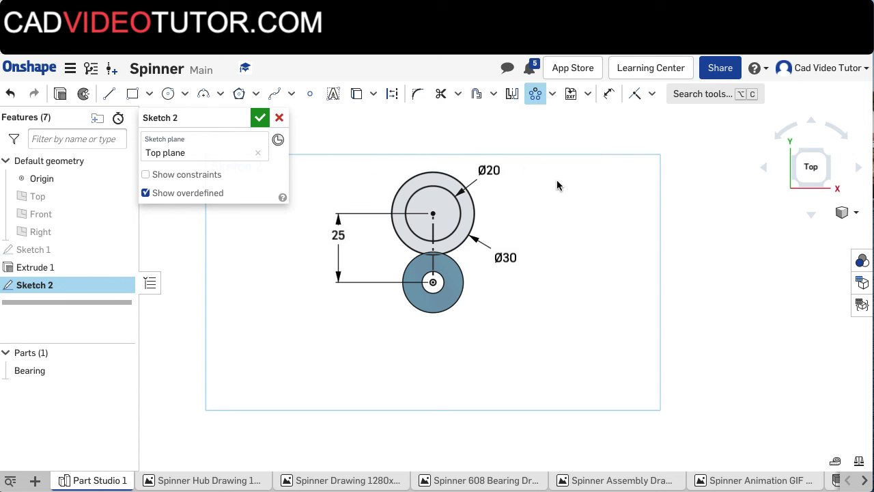
click(475, 212)
click(459, 213)
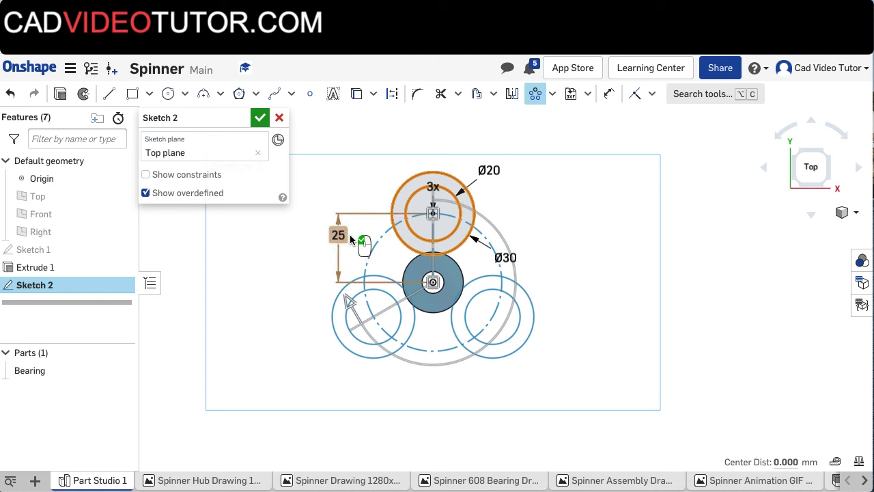
drag(437, 169, 463, 139)
click(546, 331)
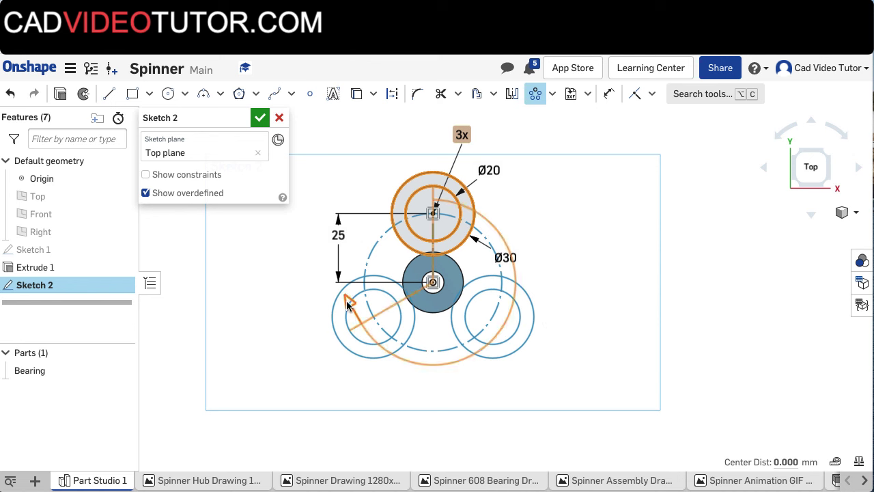
drag(349, 301, 356, 318)
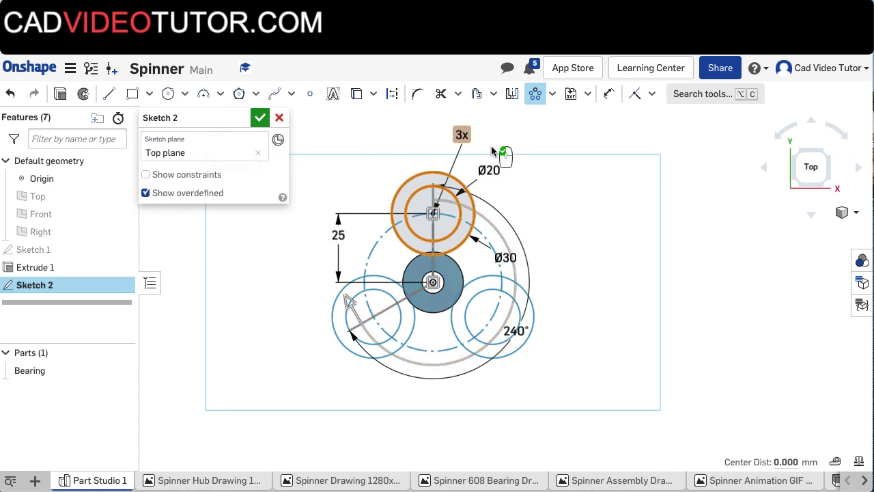
click(552, 176)
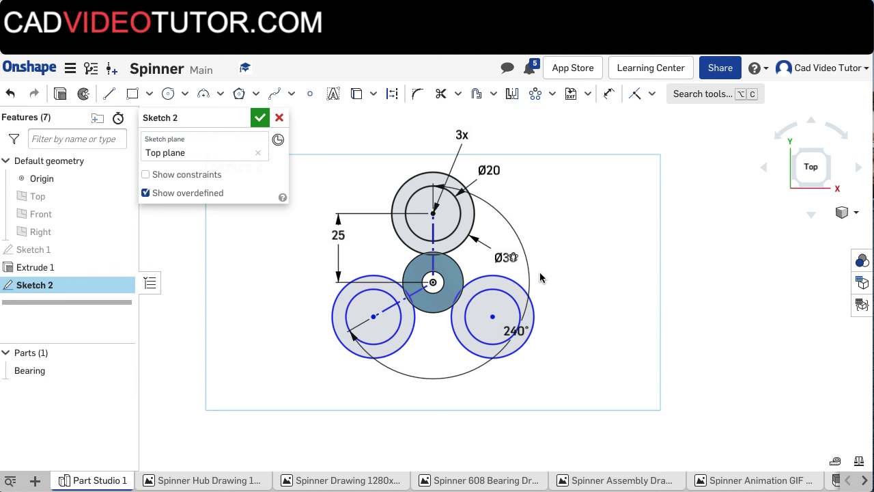
Pull the patterned circles away to expose the circular pattern's centre point, and make that point coincident with the origin.
drag(513, 287, 597, 355)
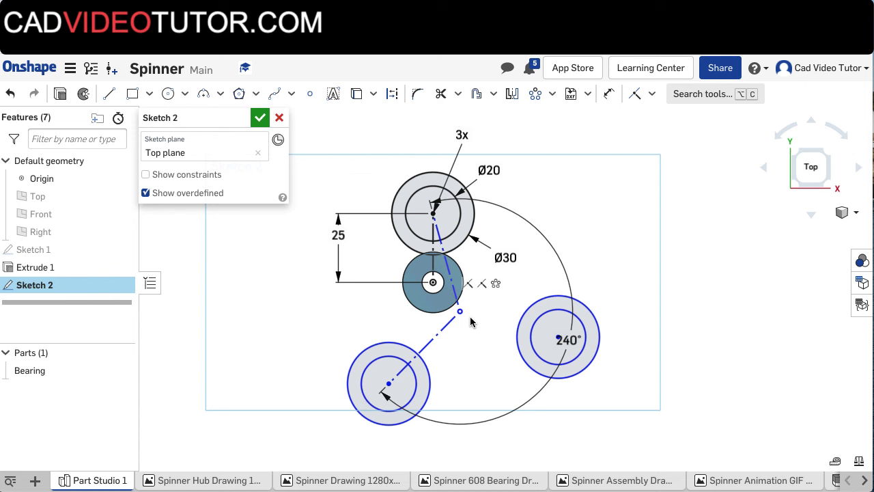
click(652, 95)
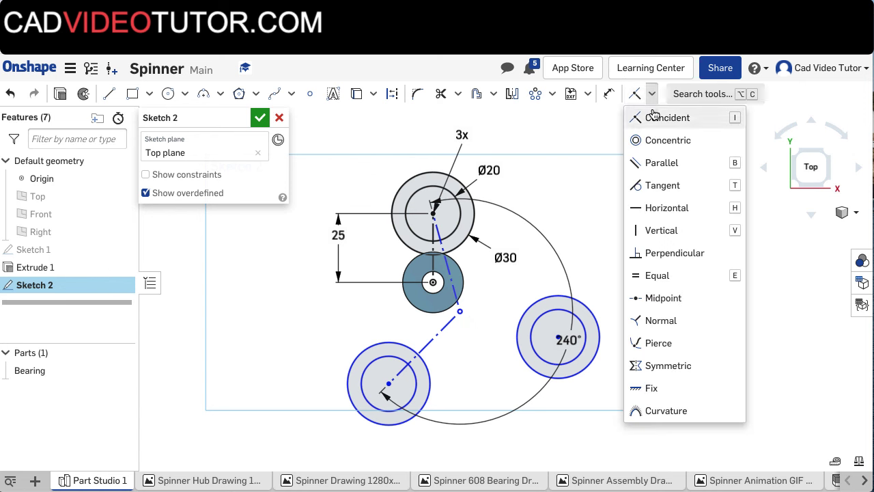
click(654, 121)
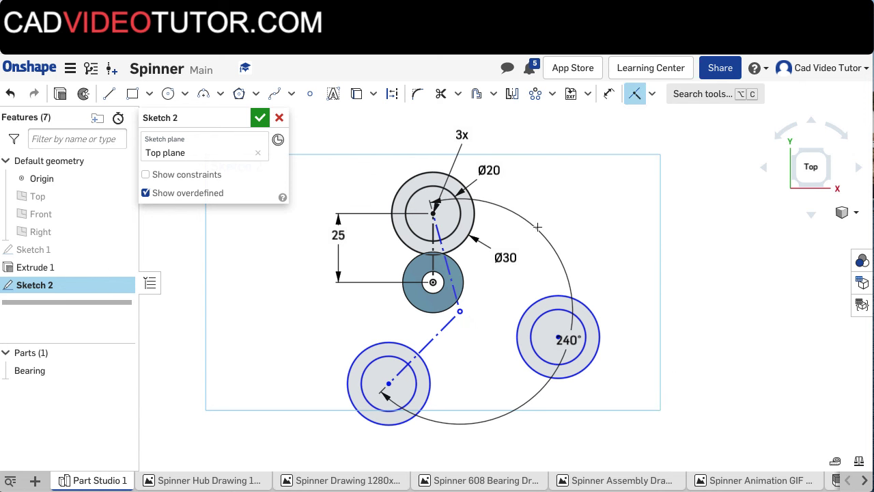
click(459, 311)
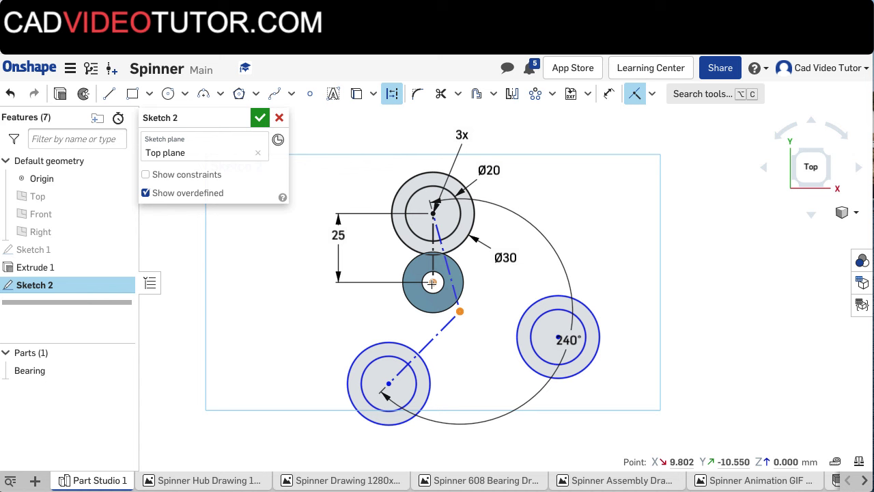
click(432, 283)
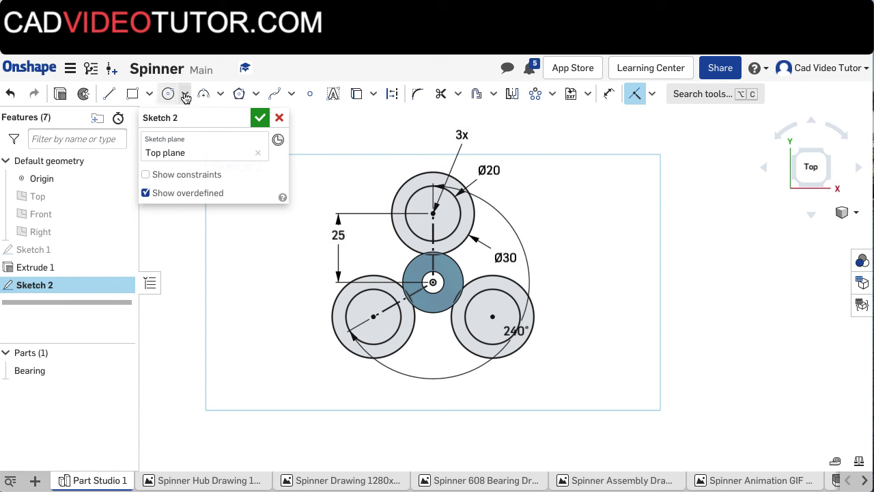
Draw a three-point arc curving inward between the top and lower-right 30 mm circles and set its radius to 12 mm.
click(220, 94)
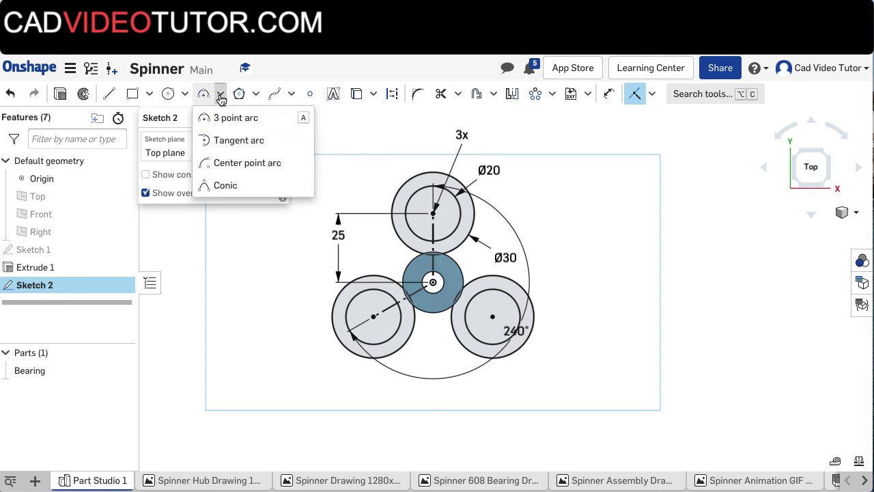
click(220, 118)
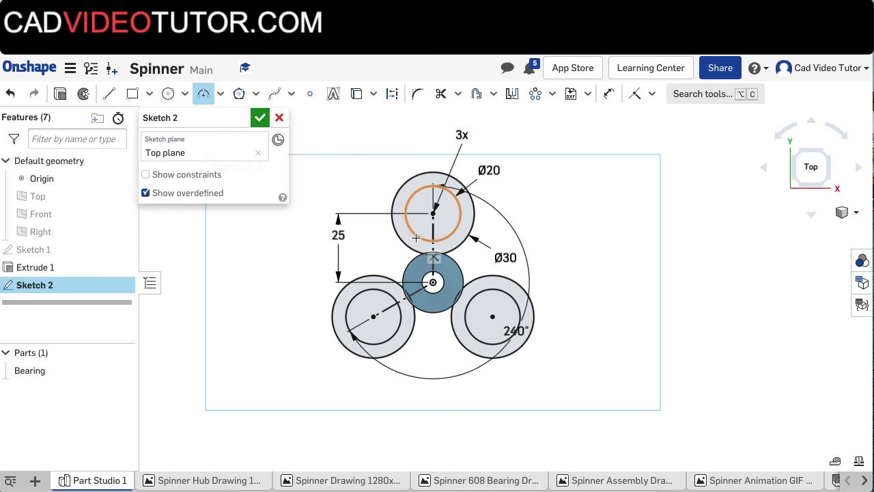
scroll(489, 241, up, 4)
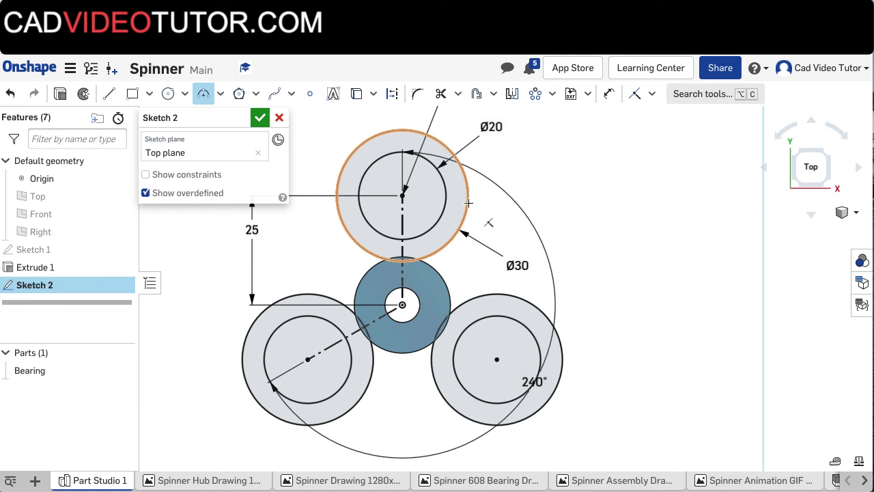
click(469, 203)
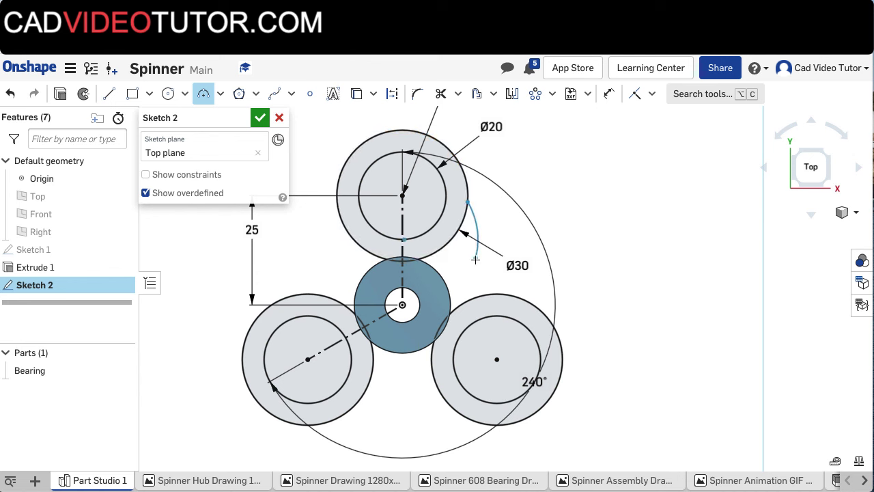
click(490, 293)
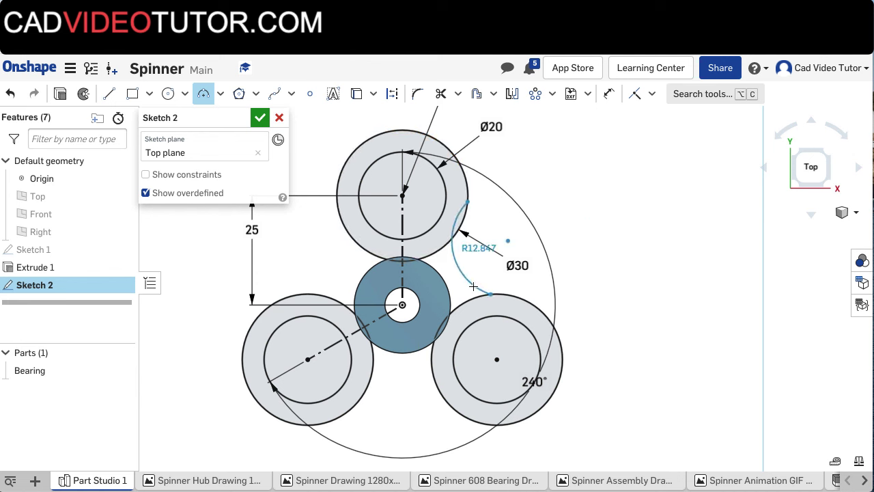
click(472, 286)
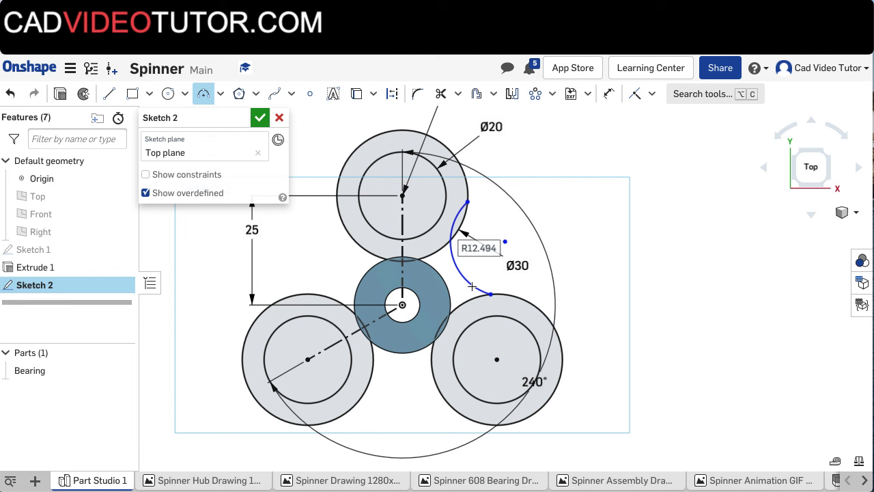
text(1)
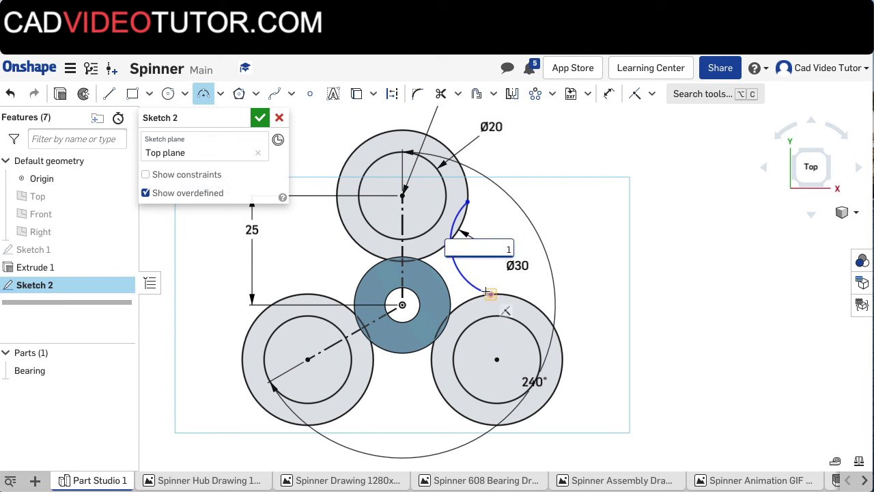
text(2)
key(Return)
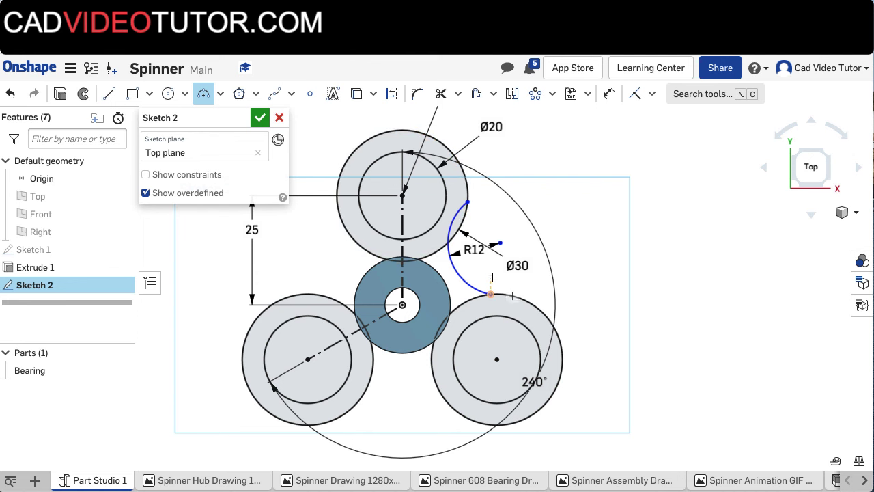
Make the 12 mm arc tangent to both the top and the lower-right 30 mm circles.
click(652, 95)
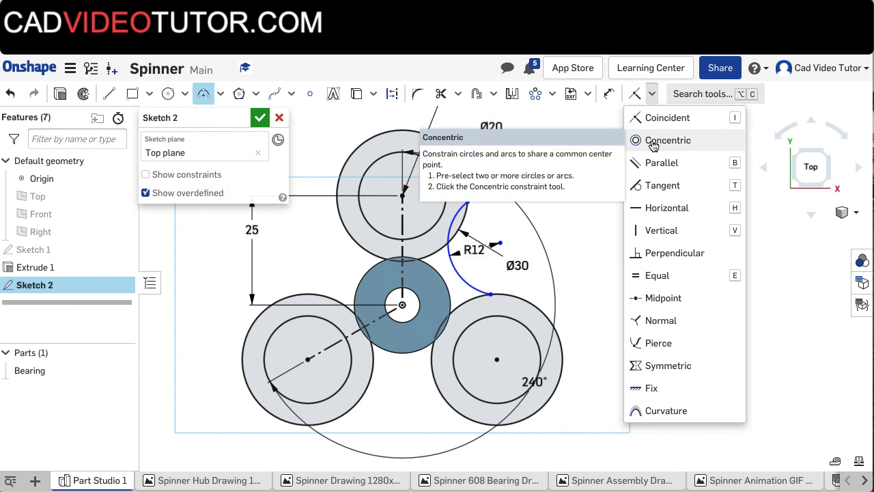
click(654, 187)
click(457, 277)
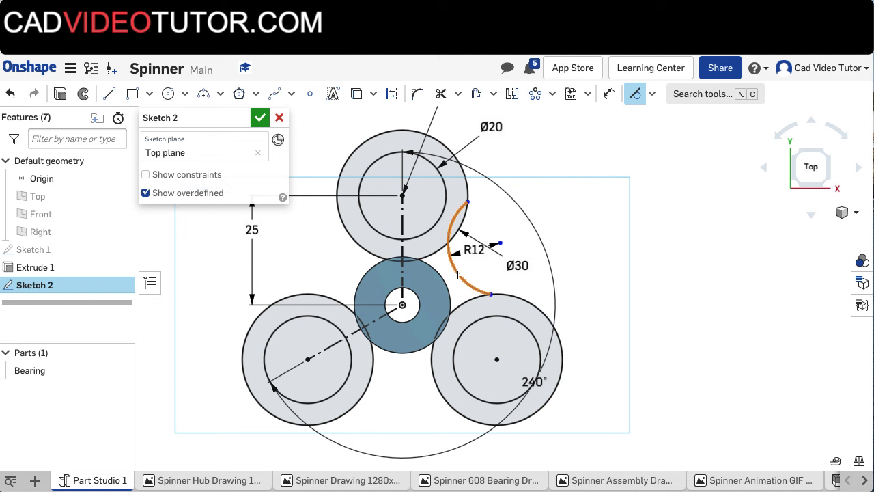
click(469, 193)
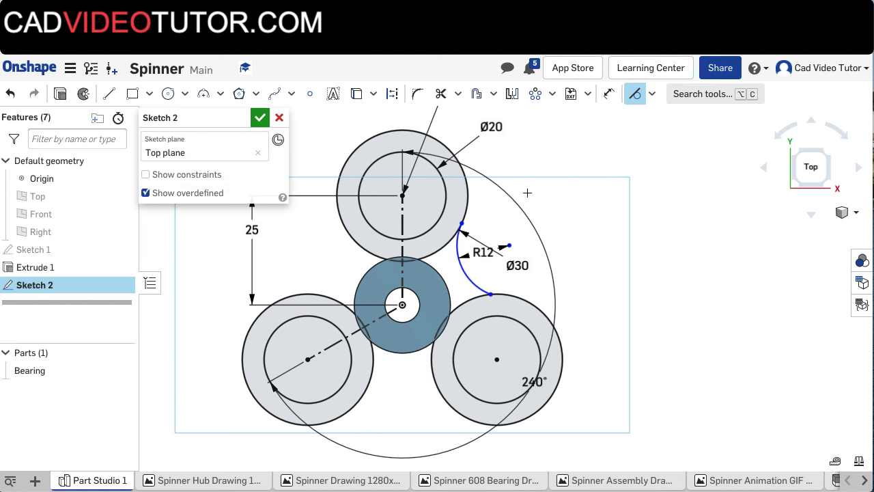
click(473, 284)
click(513, 297)
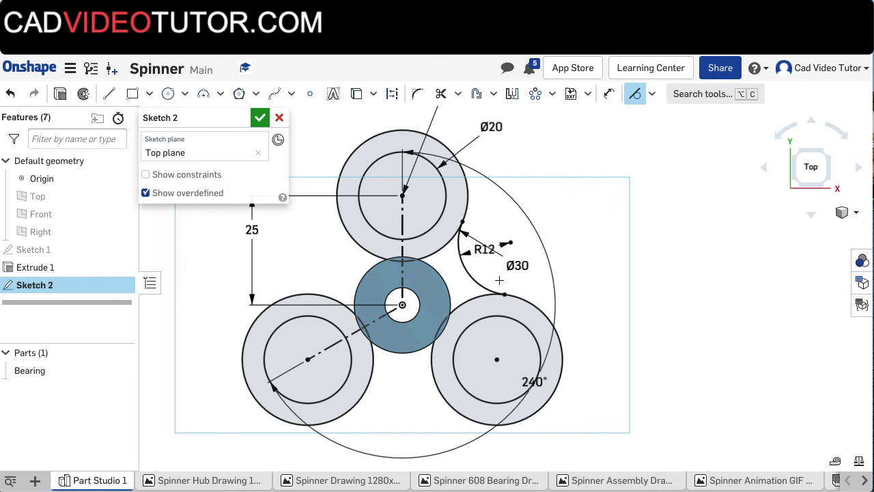
Create a circular sketch pattern of the 12 mm arc with three instances around the bearing's centre.
click(552, 94)
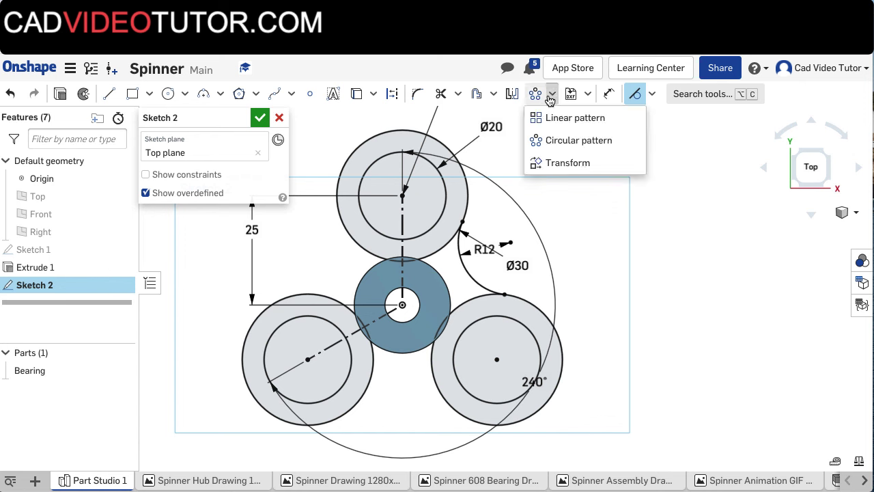
click(577, 141)
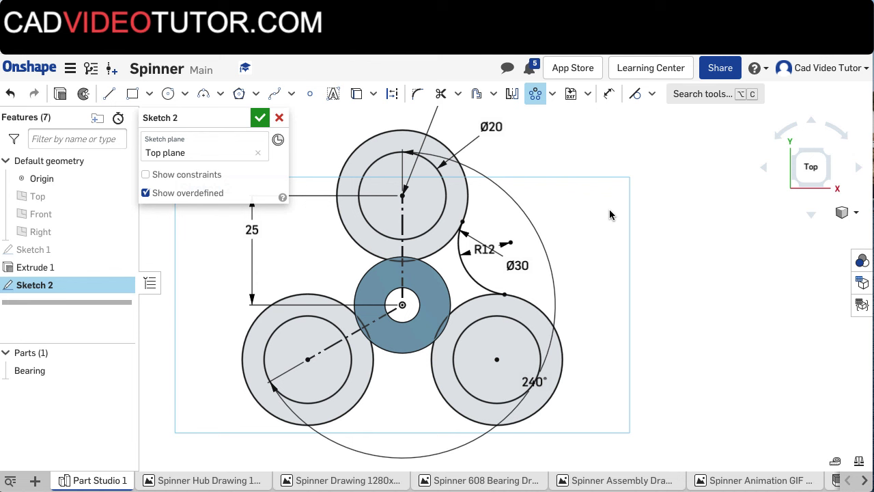
click(467, 267)
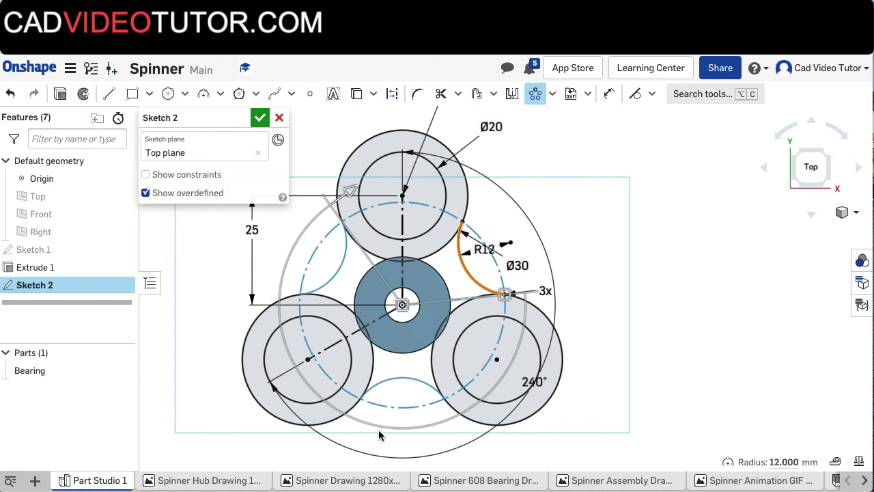
click(666, 182)
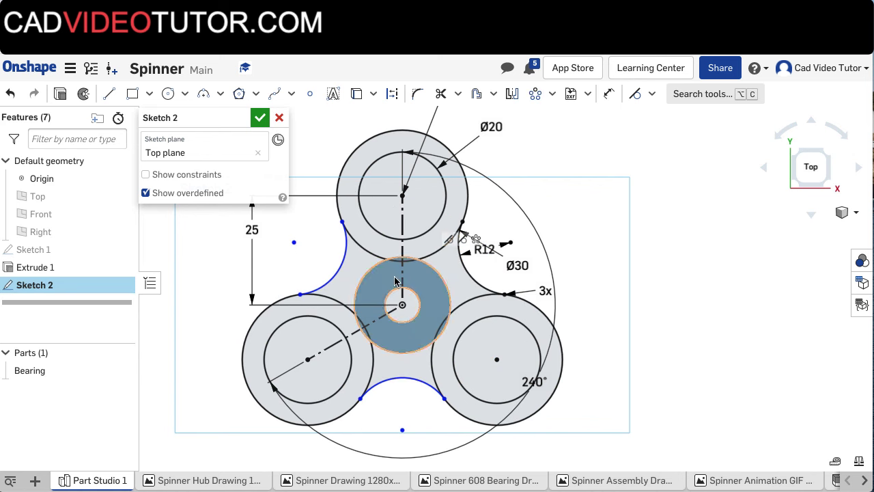
Pull the patterned arcs away to expose their pattern centre, and make that centre point coincident with the origin.
mouse_move(340, 269)
mouse_down()
mouse_move(324, 249)
mouse_move(316, 255)
mouse_move(330, 250)
mouse_up()
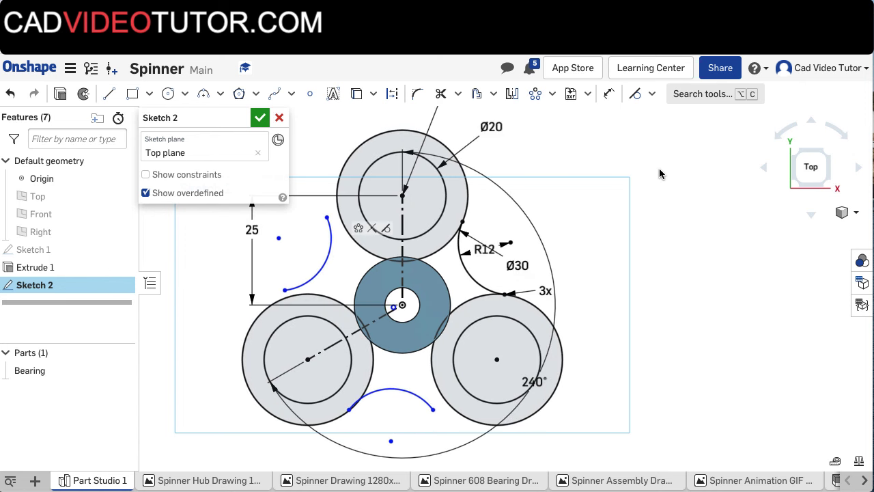
click(651, 93)
click(658, 121)
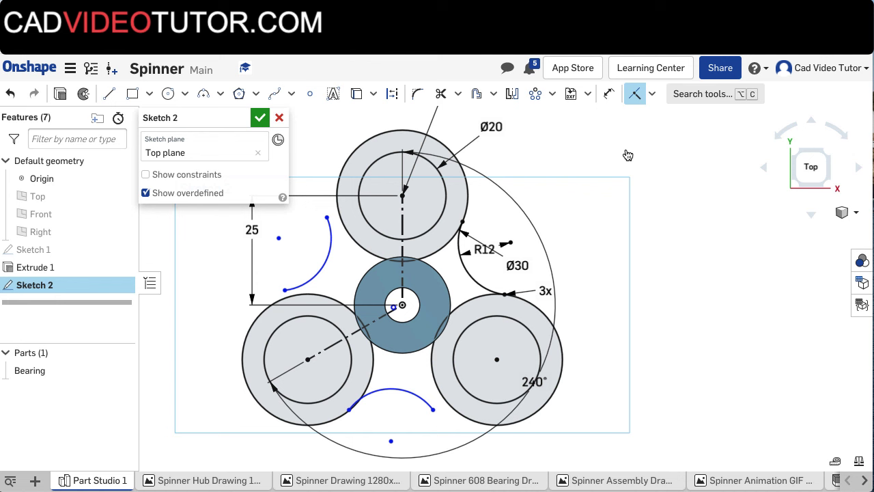
click(392, 308)
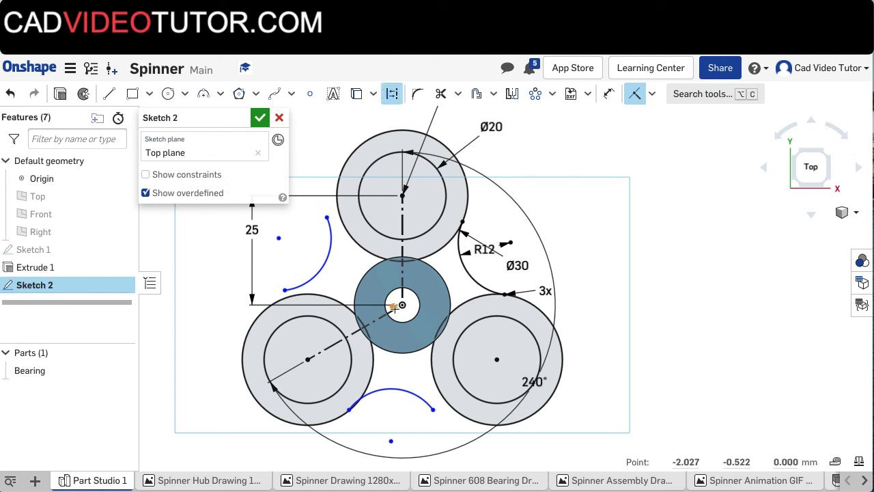
click(401, 306)
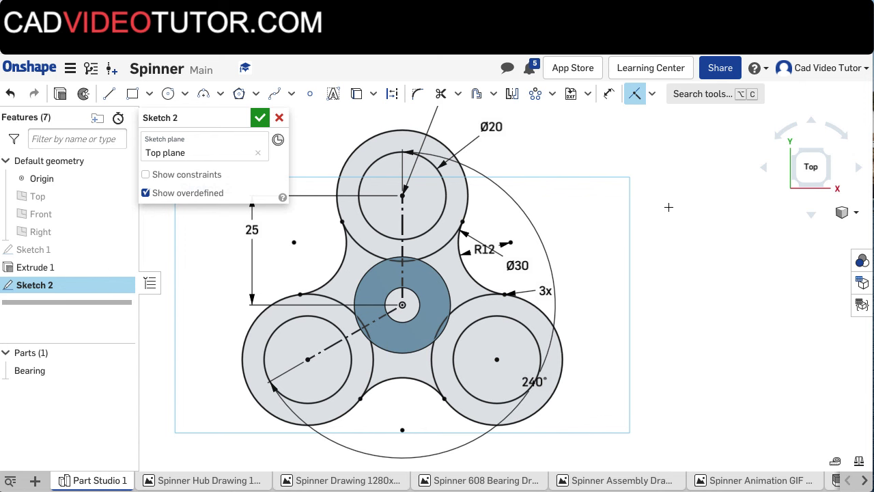
Finish the spinner sketch with the bearing's outer circle projected into it and the bearing part hidden.
key(Escape)
key(f)
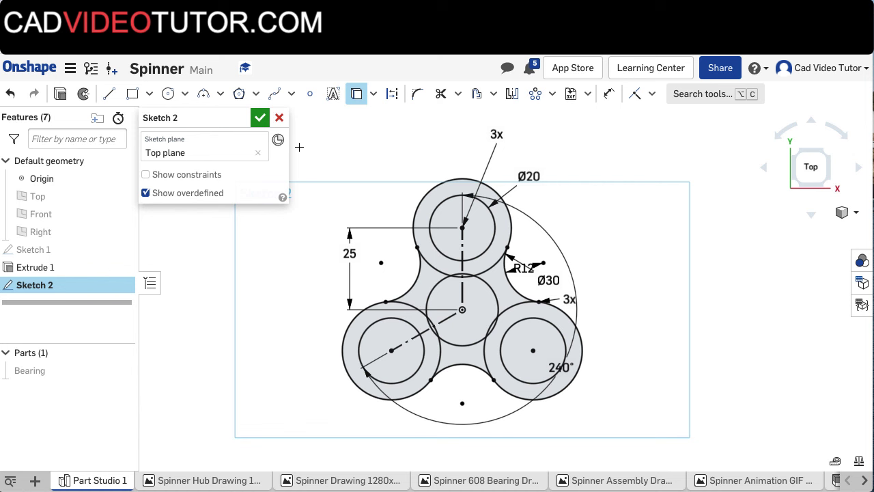
click(259, 117)
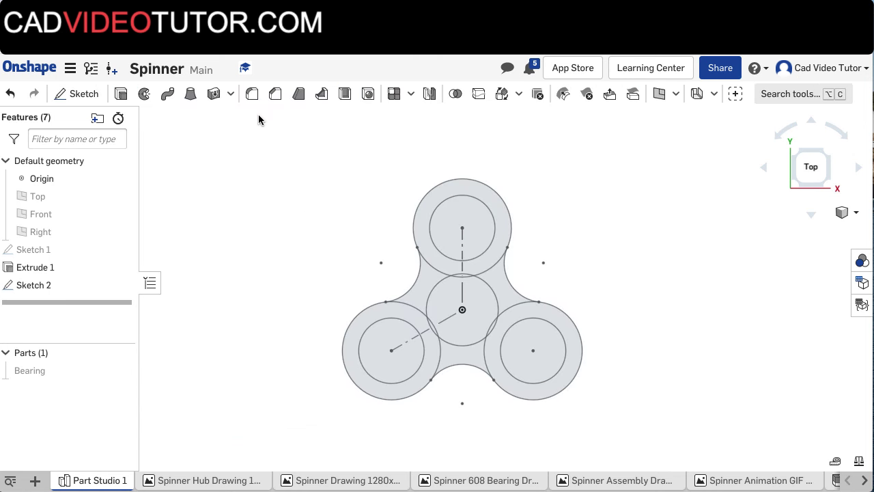
Start a new solid extrusion of the three lobe rings and the web regions between them, leaving the bearing and lobe holes open.
right_click(230, 195)
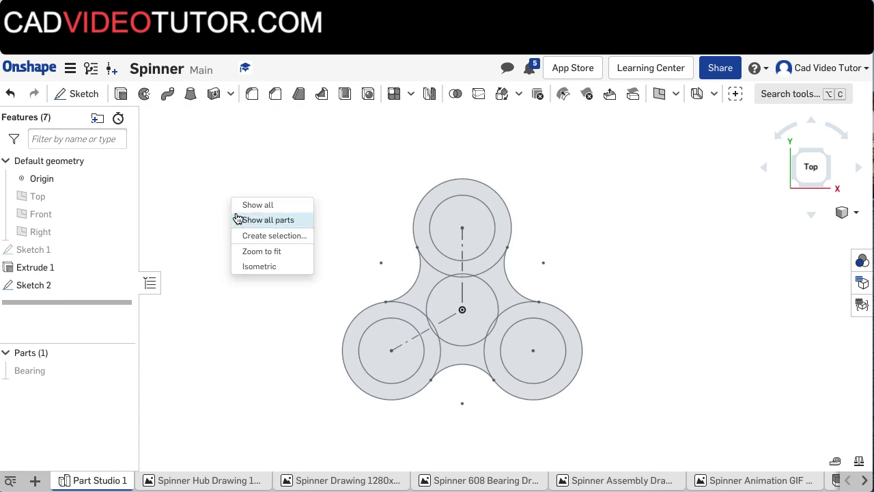
click(250, 266)
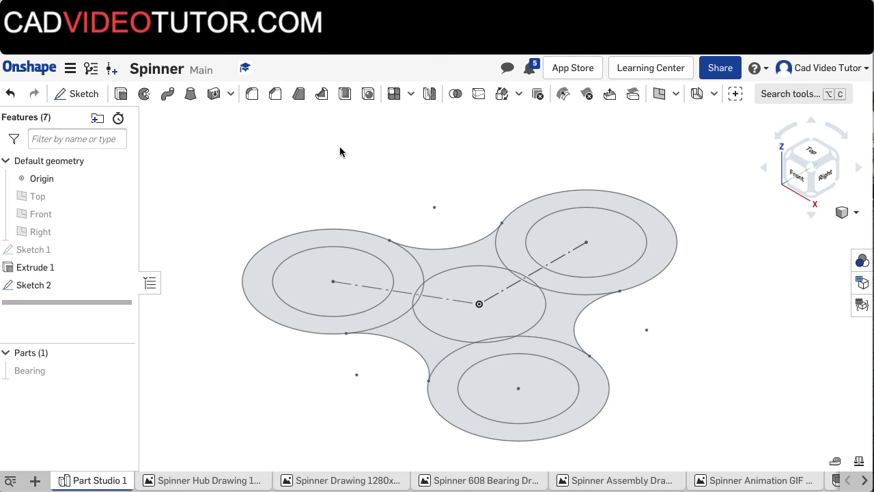
click(121, 94)
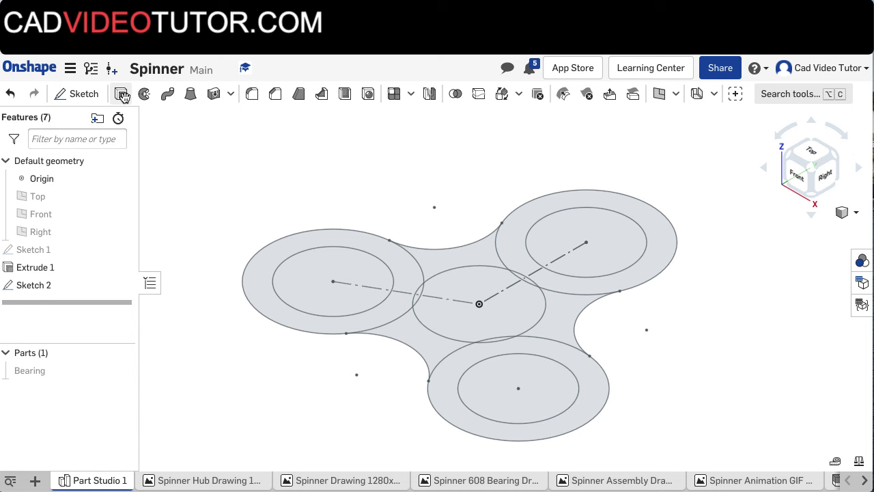
click(366, 243)
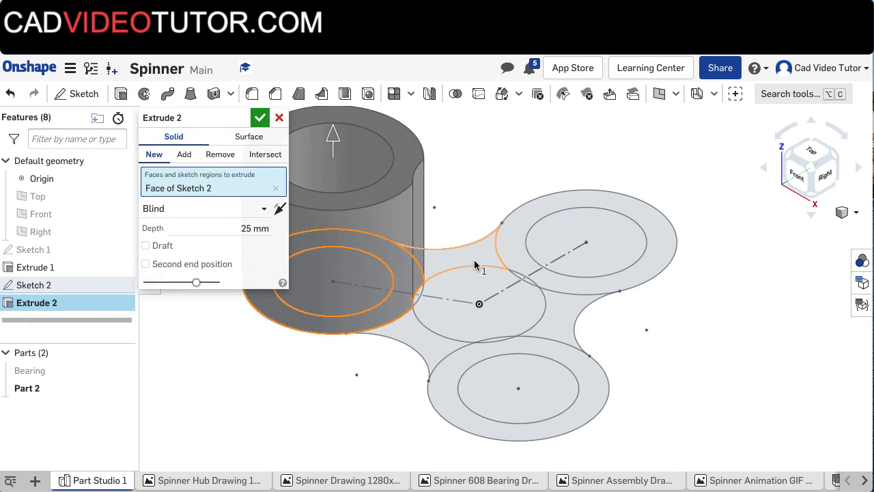
click(478, 256)
click(530, 218)
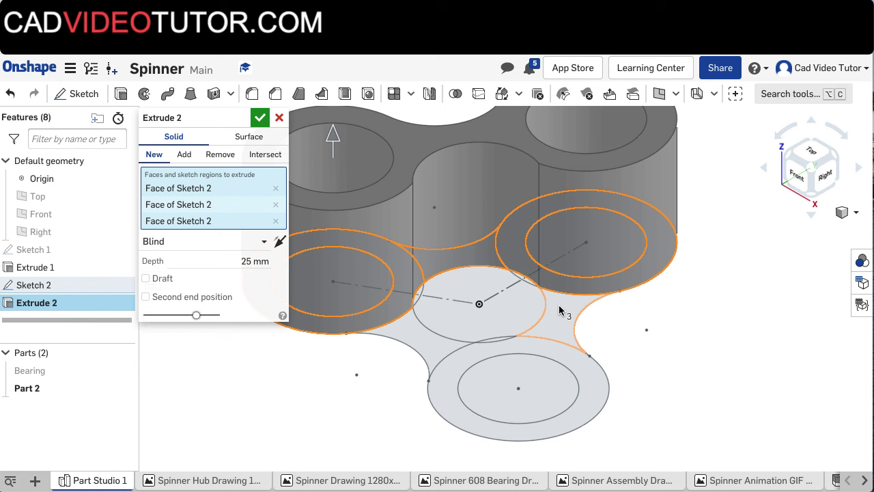
click(561, 309)
click(576, 360)
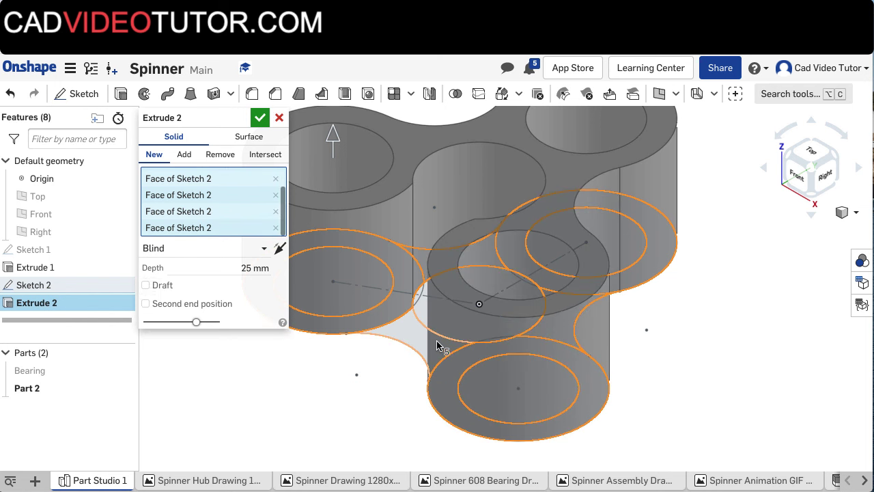
click(413, 332)
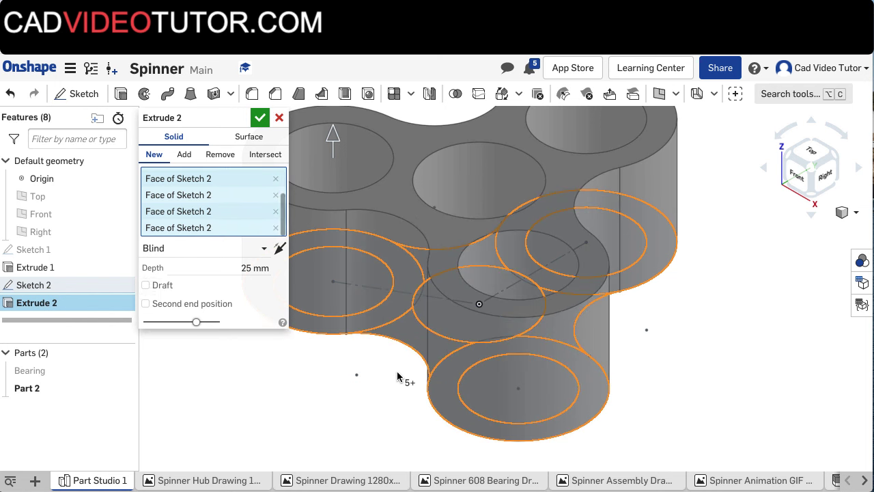
Set the spinner extrusion to a depth of 7 mm, symmetric about the sketch plane, and finish it.
scroll(677, 307, down, 2)
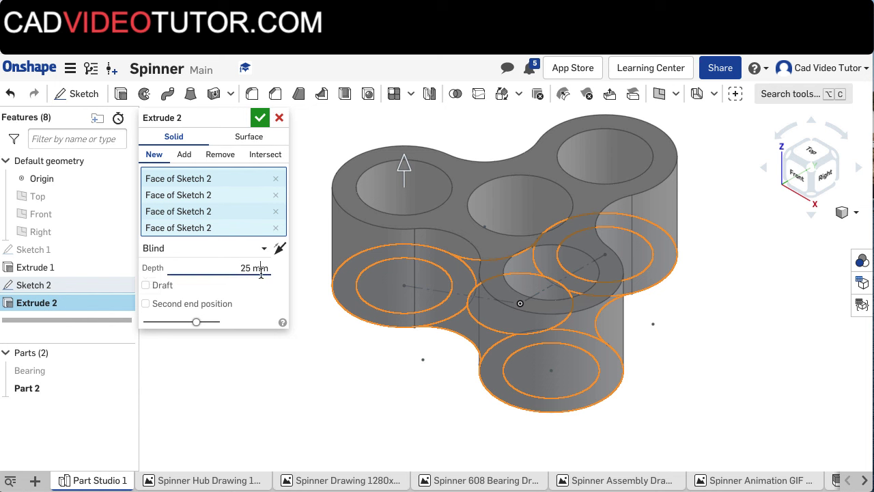
drag(233, 267, 289, 274)
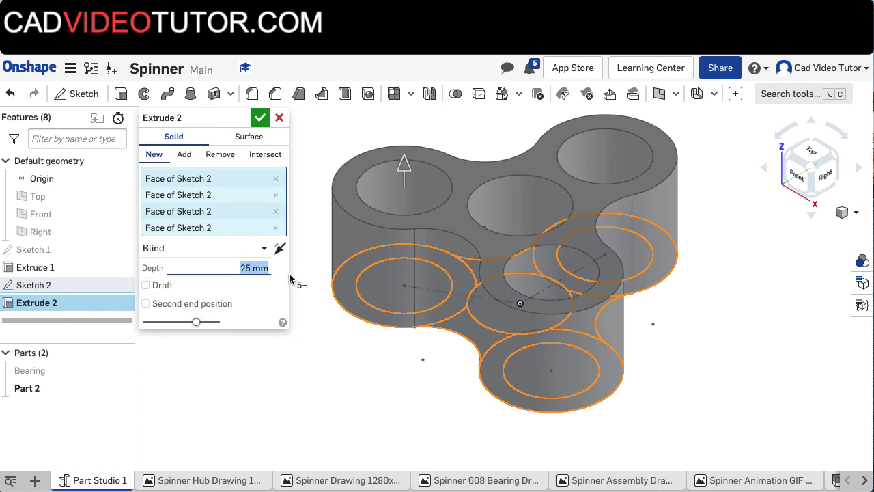
text(7)
key(Return)
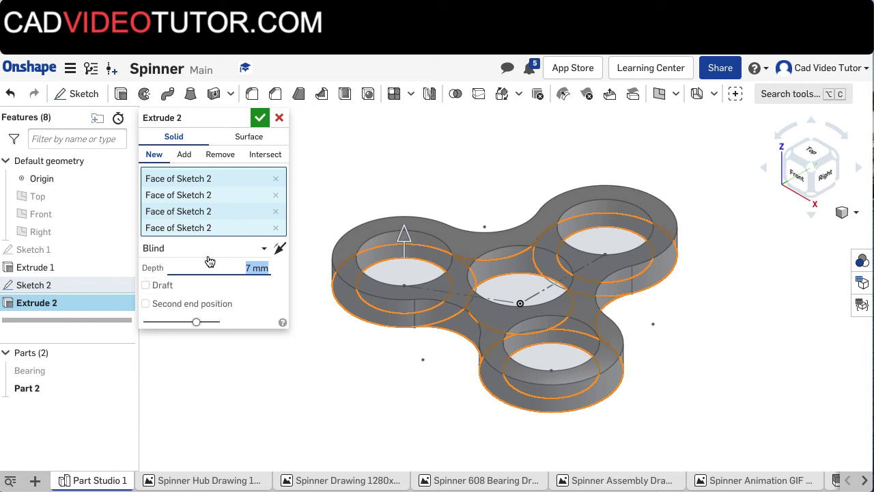
click(264, 249)
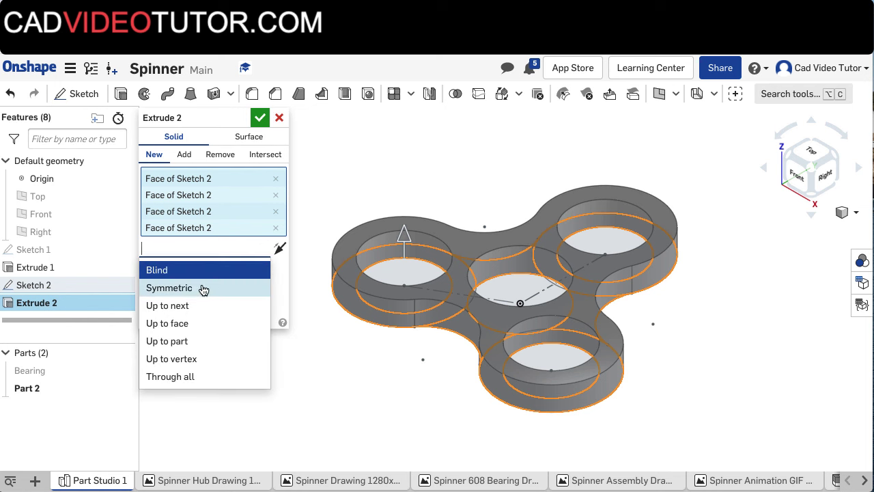
click(191, 288)
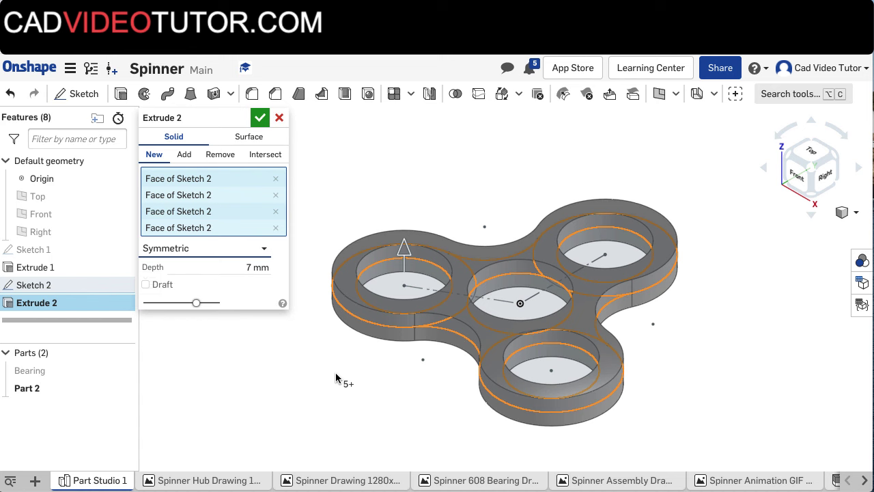
mouse_move(340, 398)
right_down()
mouse_move(353, 353)
mouse_move(329, 396)
right_up()
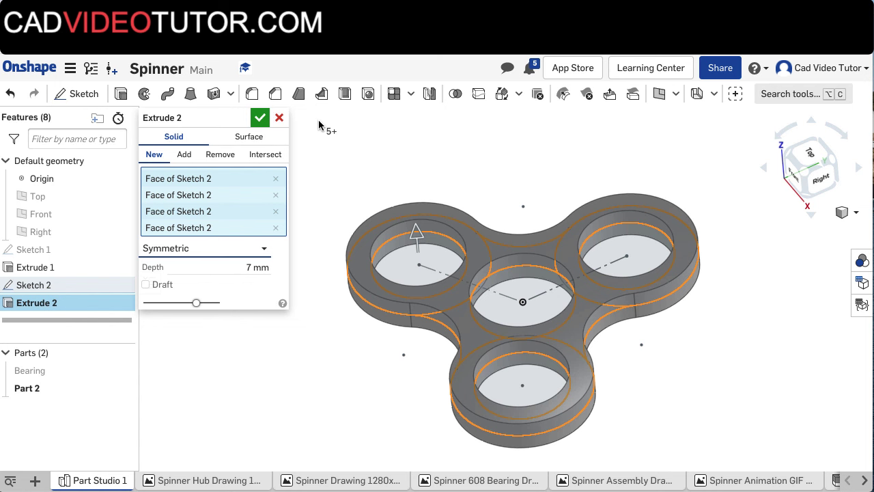
click(259, 119)
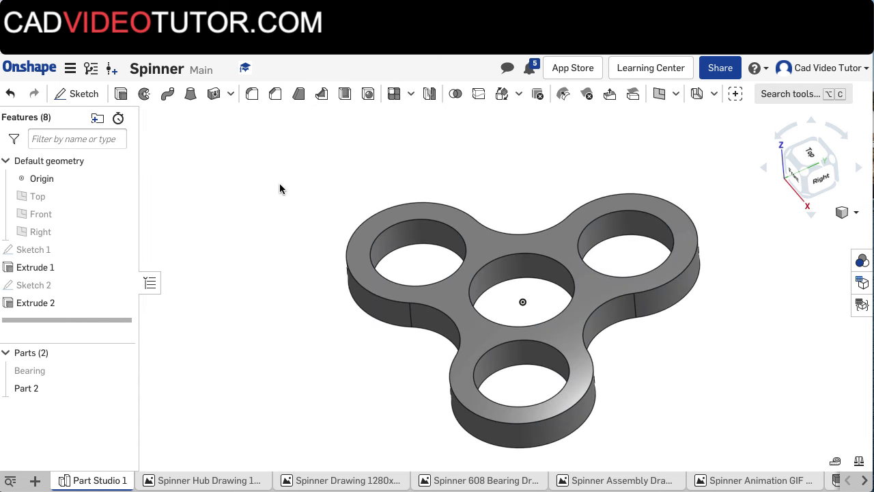
Rename the newly extruded Part 2 as Spinner.
right_click(52, 386)
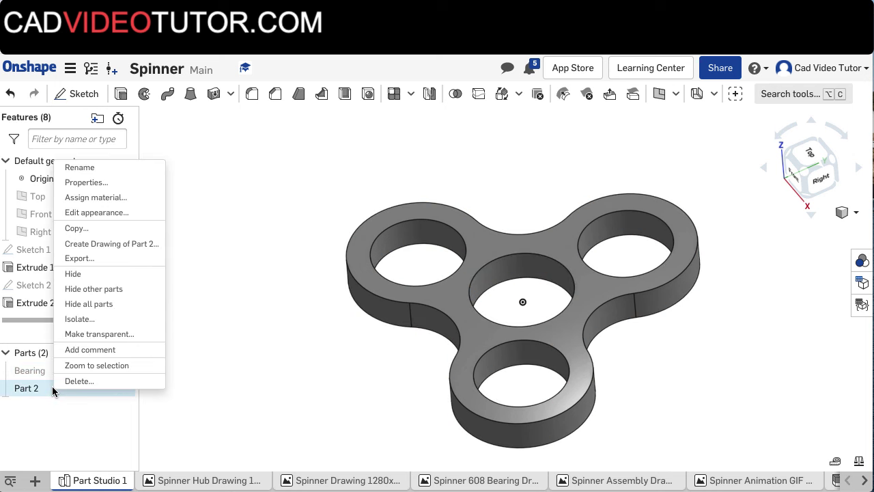
click(80, 168)
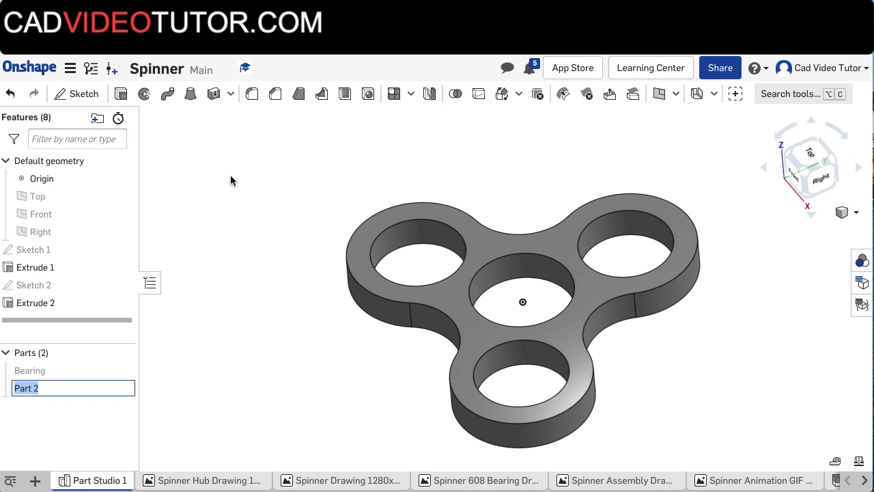
text(Spinner)
key(Return)
Change the Spinner part's appearance to red and show the hidden Bearing part again.
click(67, 389)
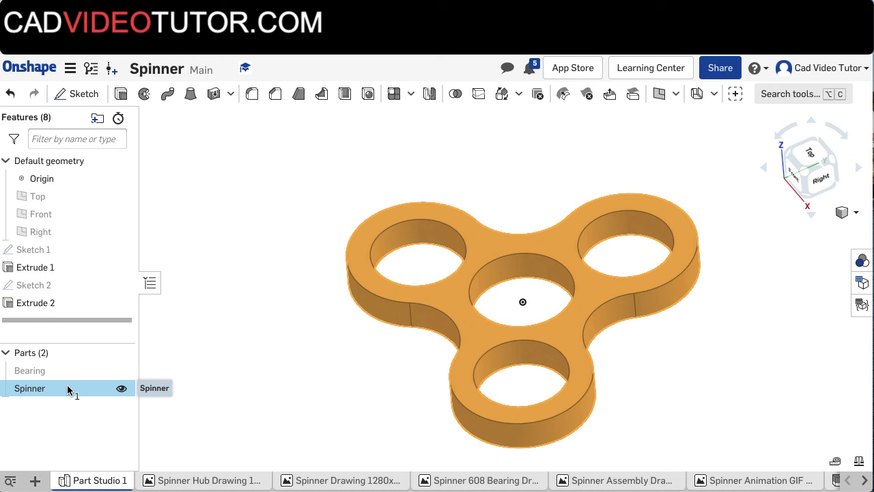
right_click(67, 389)
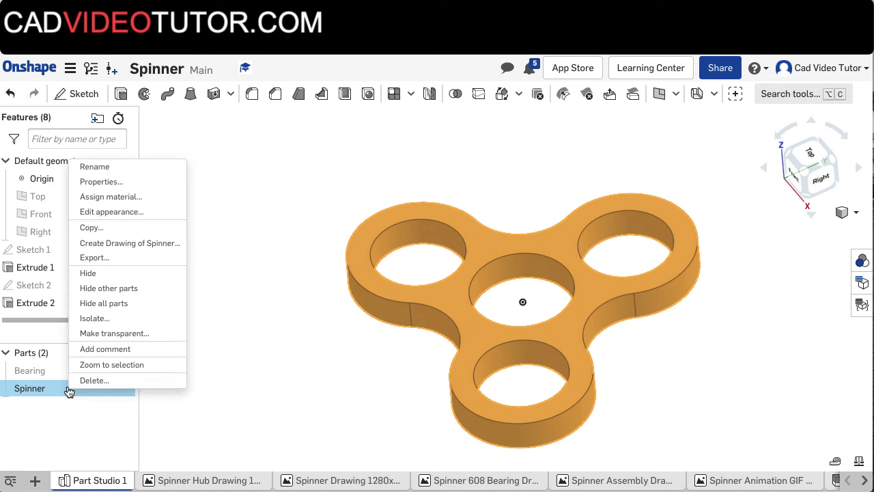
click(99, 213)
click(173, 246)
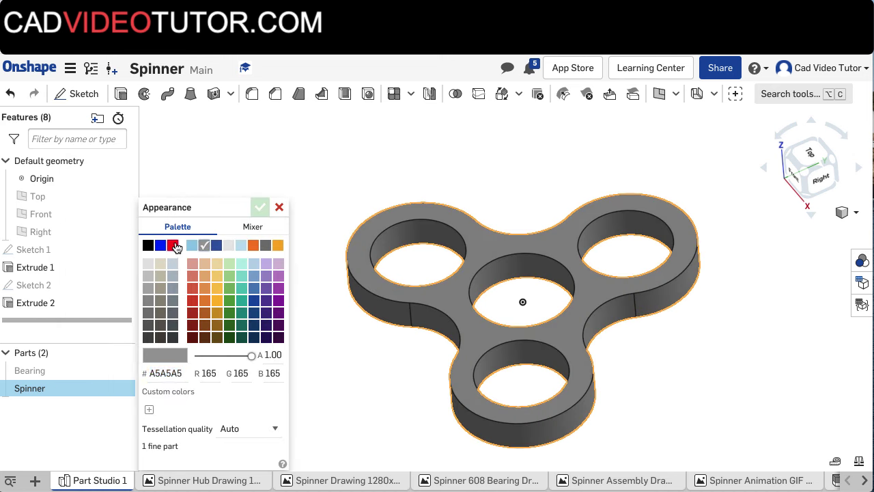
click(261, 207)
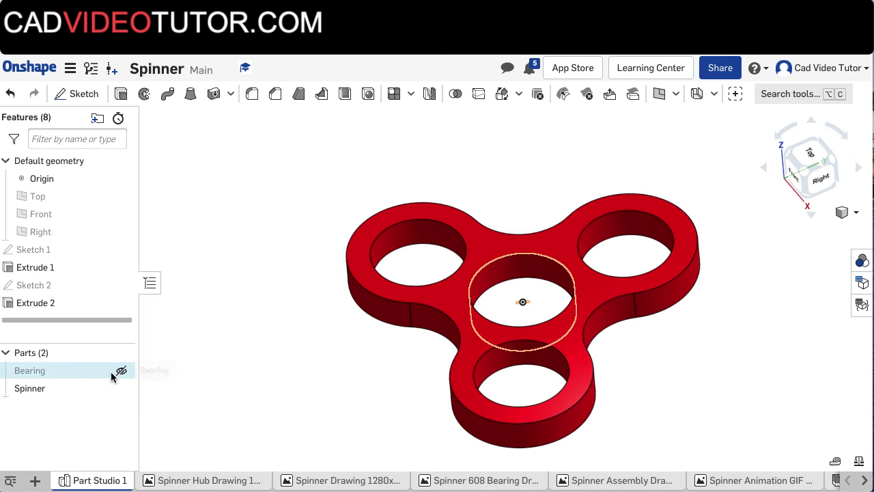
click(120, 372)
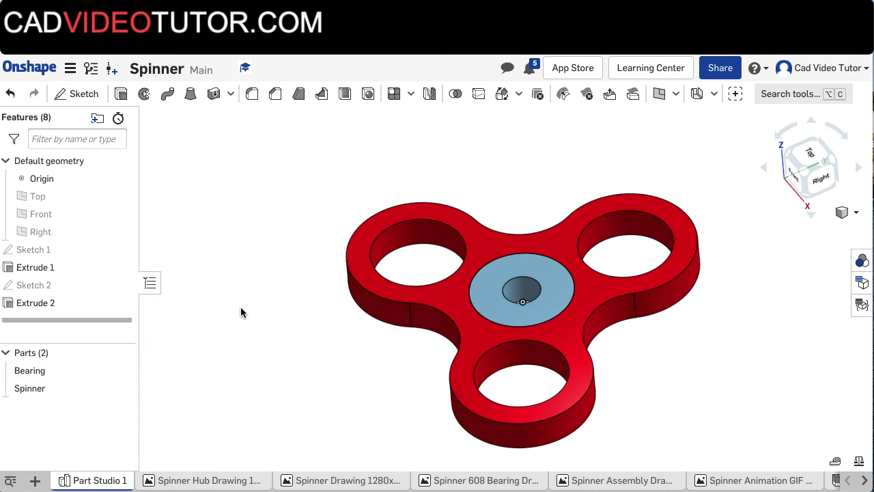
right_drag(240, 309, 226, 283)
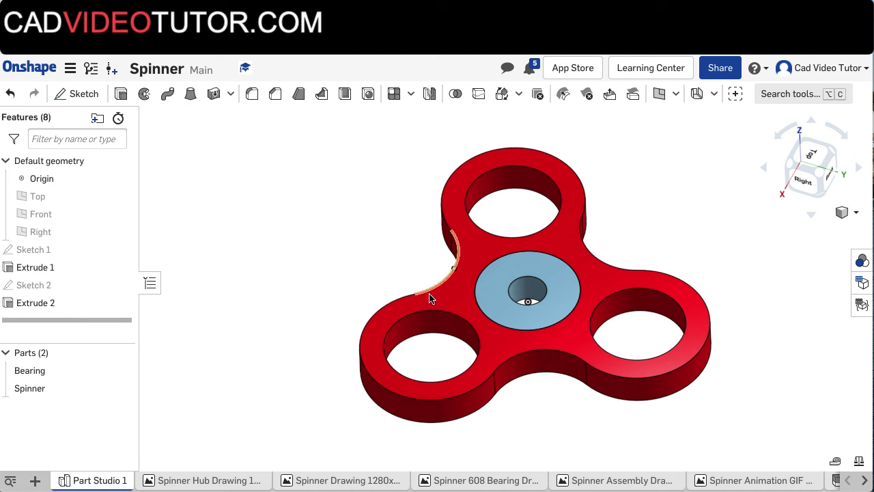
Edit Sketch 1 of the bearing, setting its outer circle's diameter to 24 mm, and finish the sketch.
right_click(59, 248)
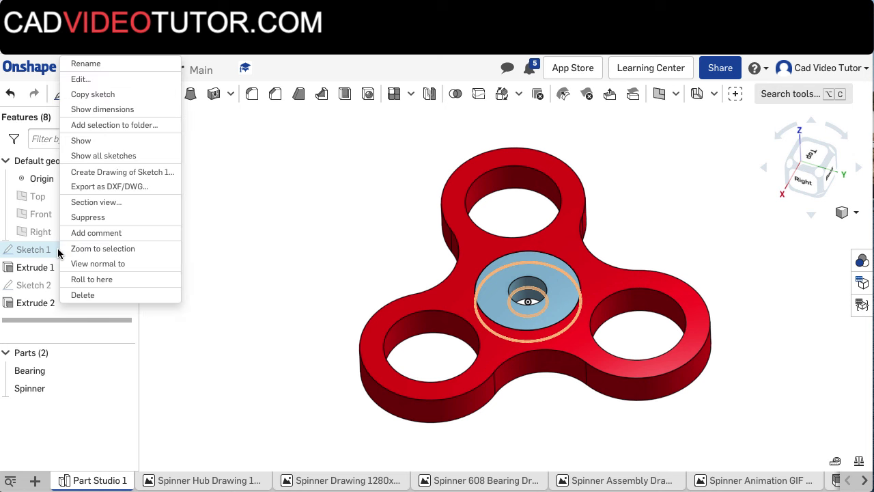
click(97, 86)
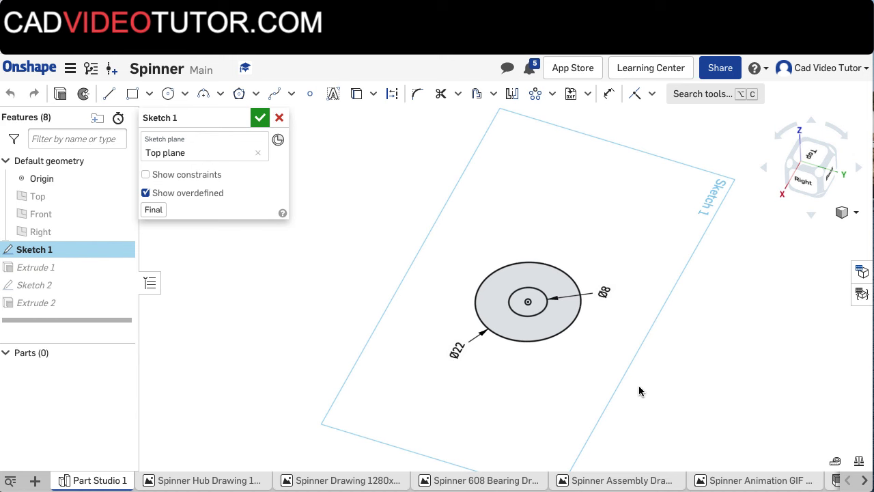
mouse_move(486, 406)
right_down()
mouse_move(410, 414)
mouse_move(460, 448)
mouse_move(459, 390)
right_up()
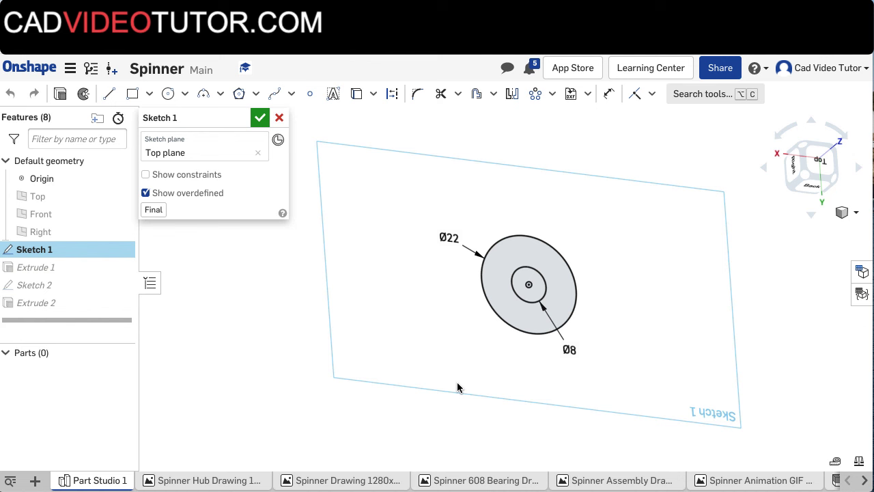
double_click(447, 238)
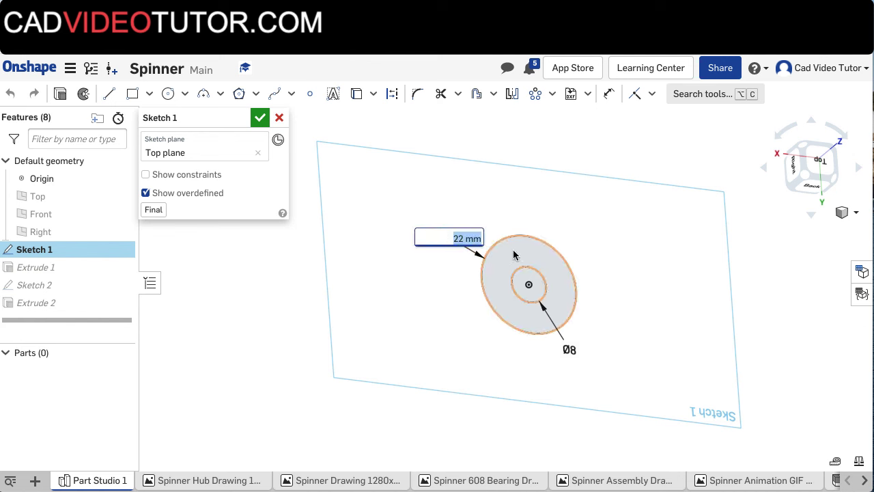
text(24)
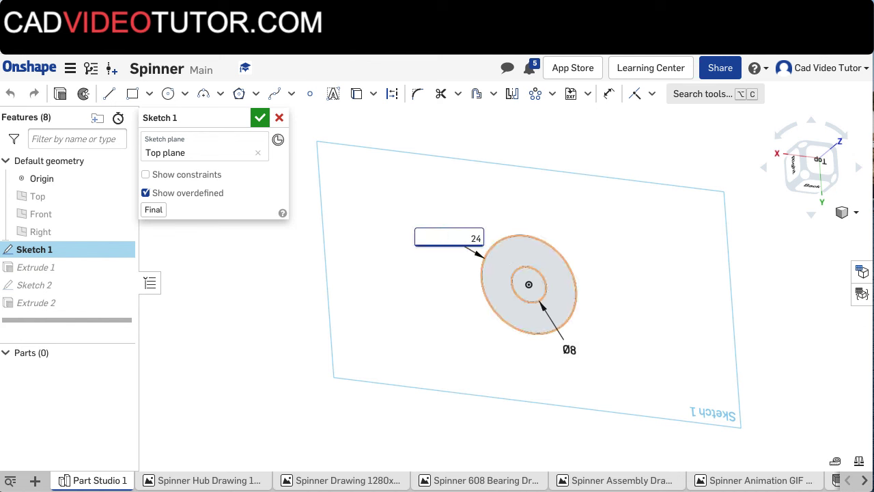
key(Return)
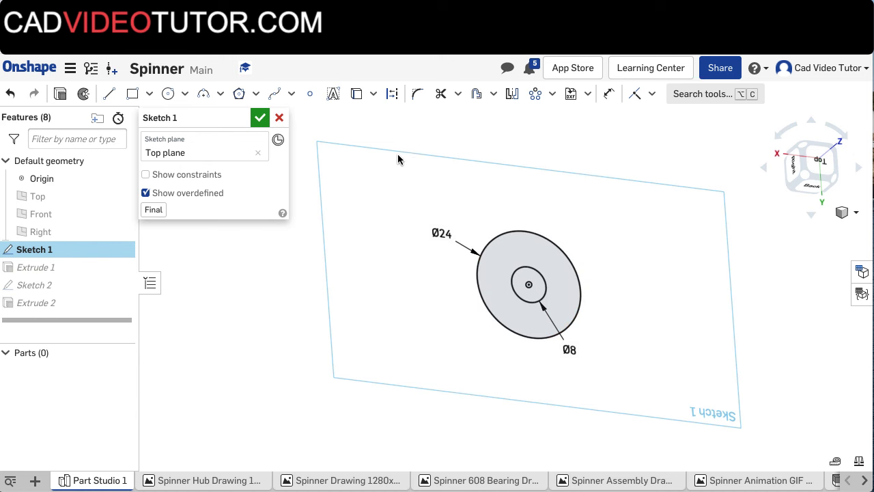
click(261, 118)
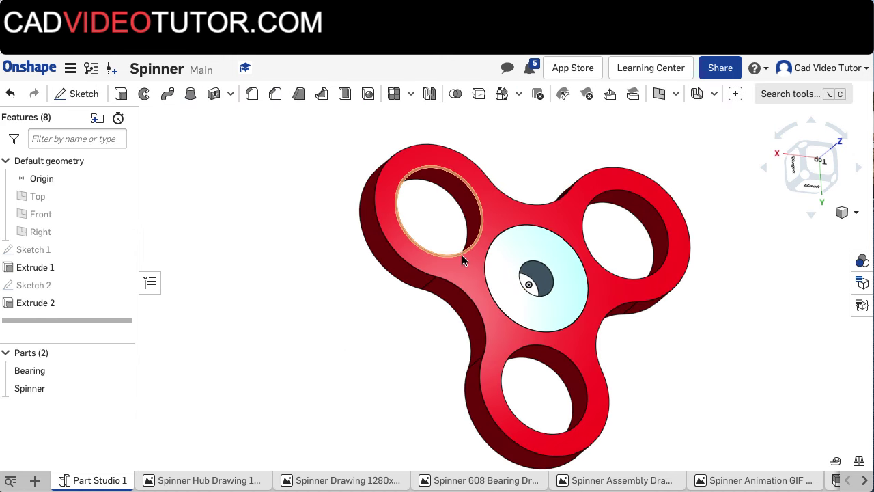
Examine the resized bearing in the spinner body, and undo the bearing diameter change.
key(shift+7)
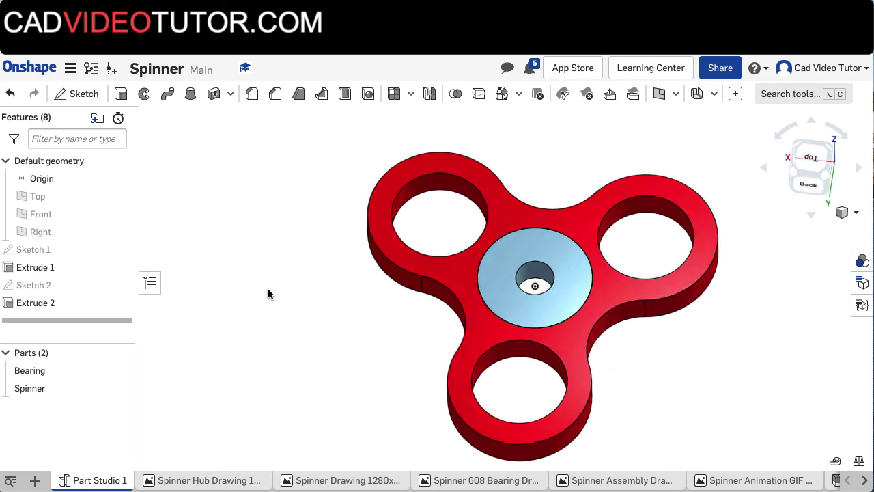
right_drag(258, 285, 261, 286)
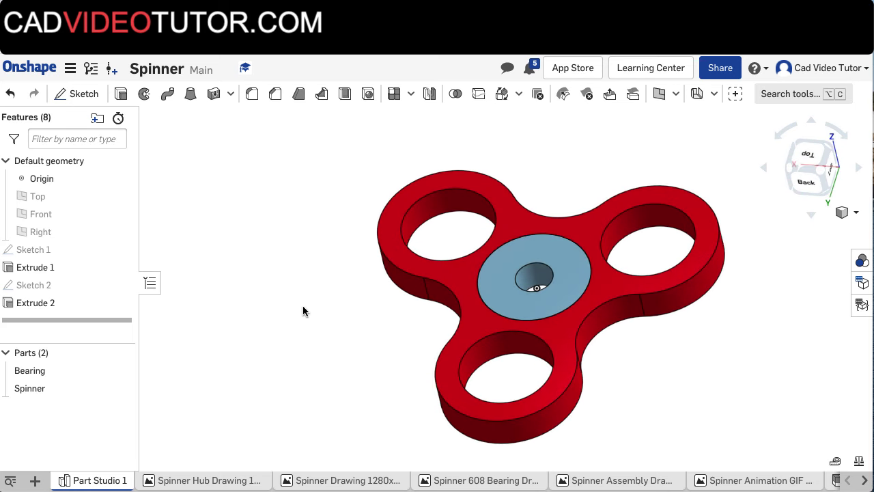
click(13, 99)
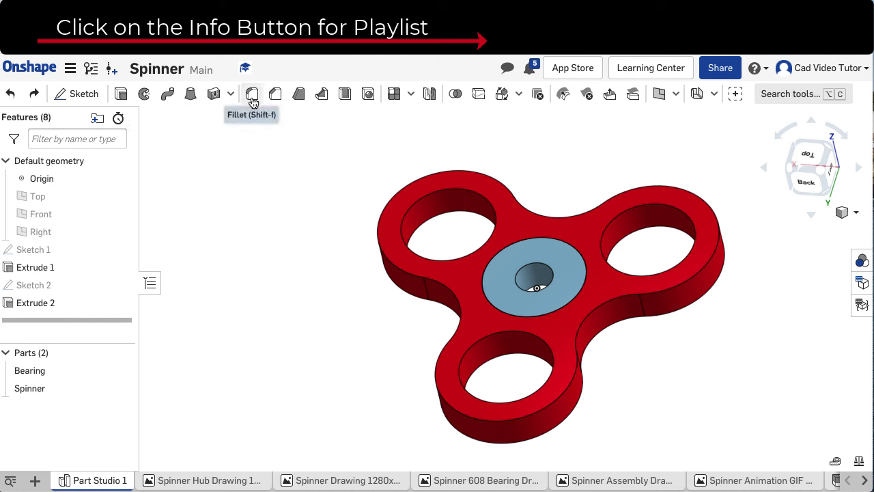
Start a fillet with a circular cross section and a radius of 1 mm.
click(252, 99)
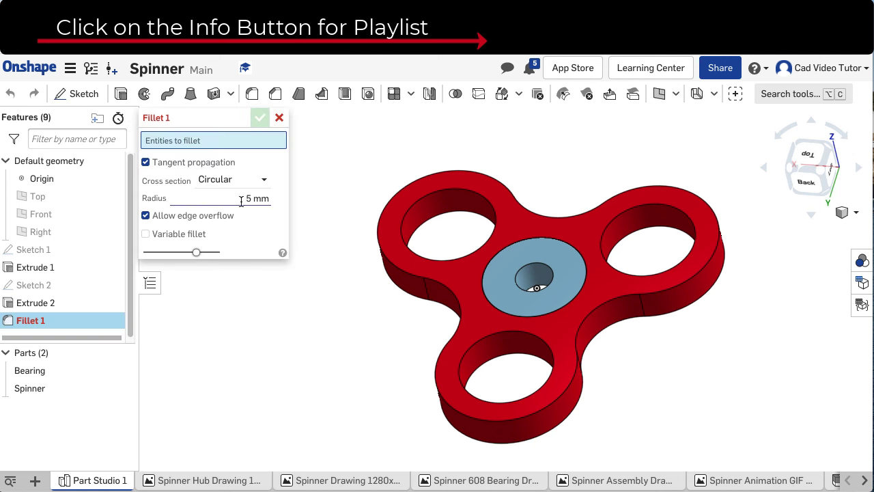
click(242, 201)
text(1)
key(Return)
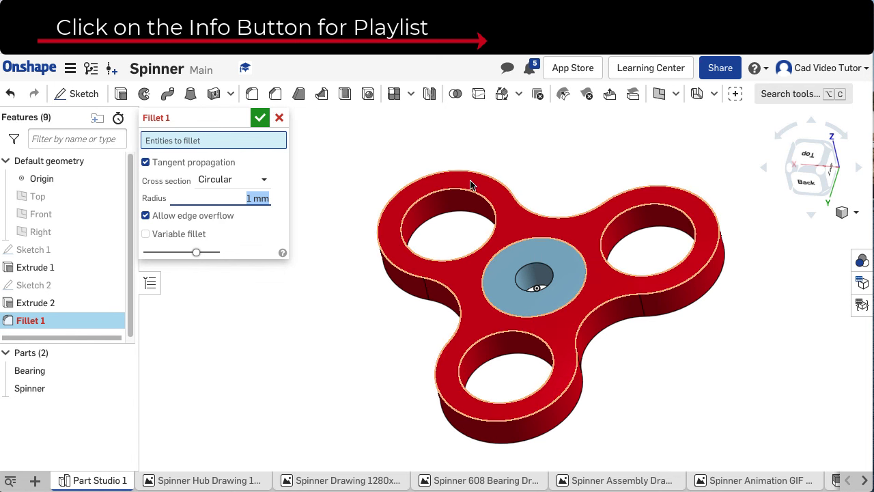
click(425, 180)
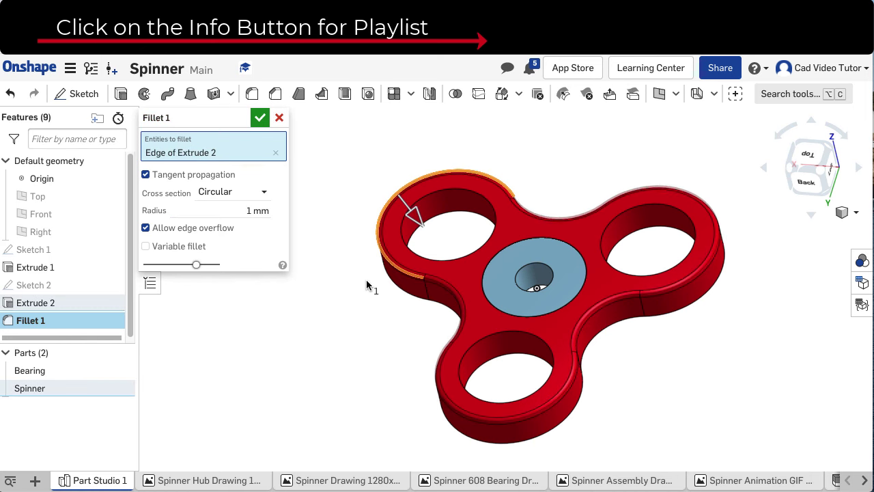
right_drag(367, 284, 398, 280)
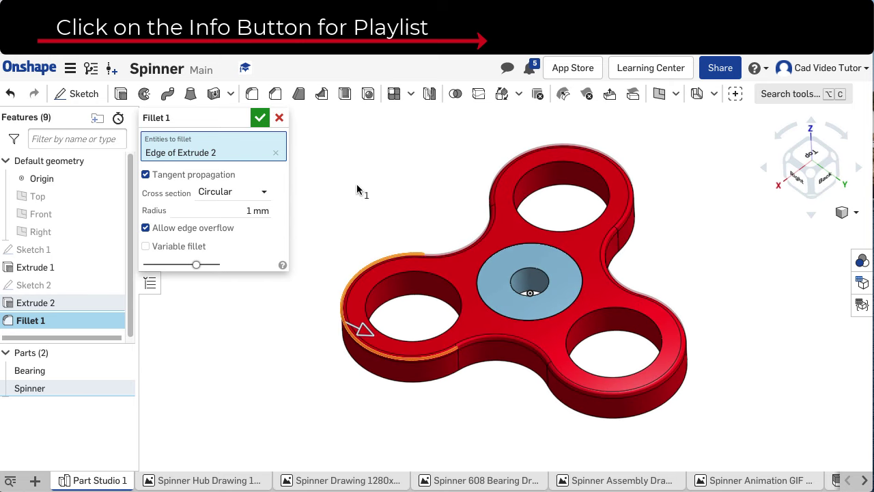
click(539, 168)
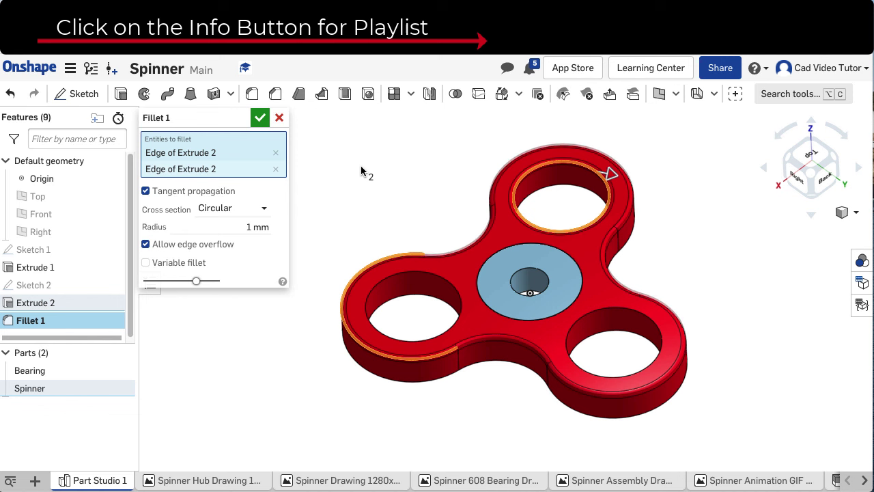
click(275, 169)
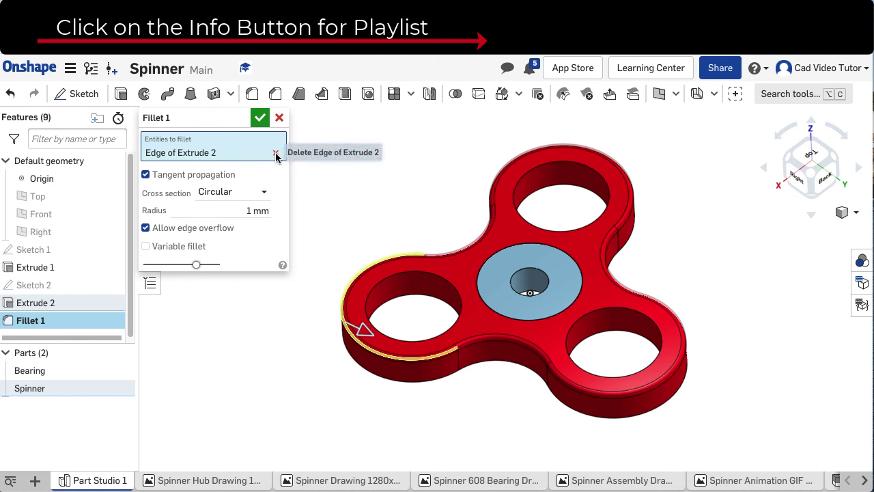
click(276, 152)
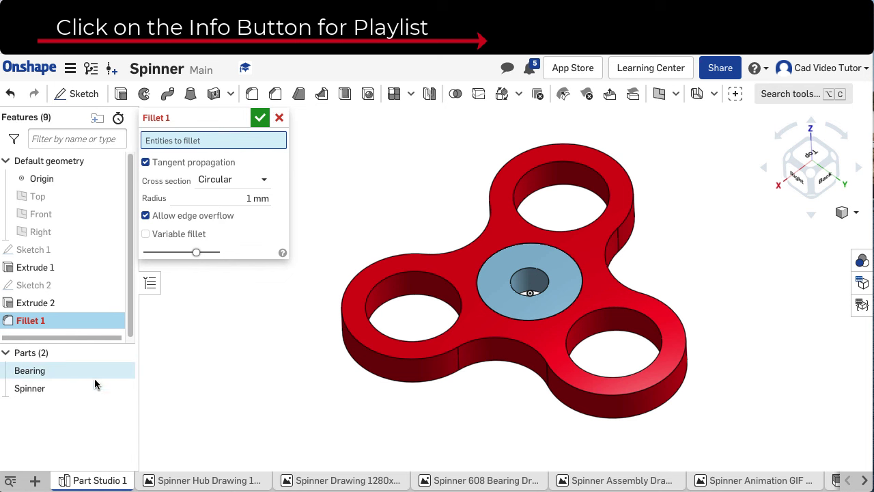
Hide the Bearing part and fillet all of the Spinner's edges except the upper and lower rims of the central bearing hole.
click(120, 372)
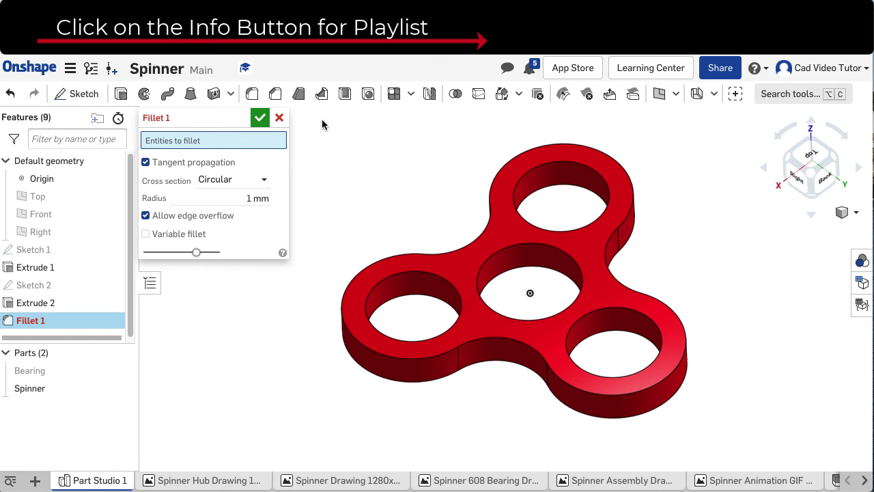
drag(313, 120, 766, 441)
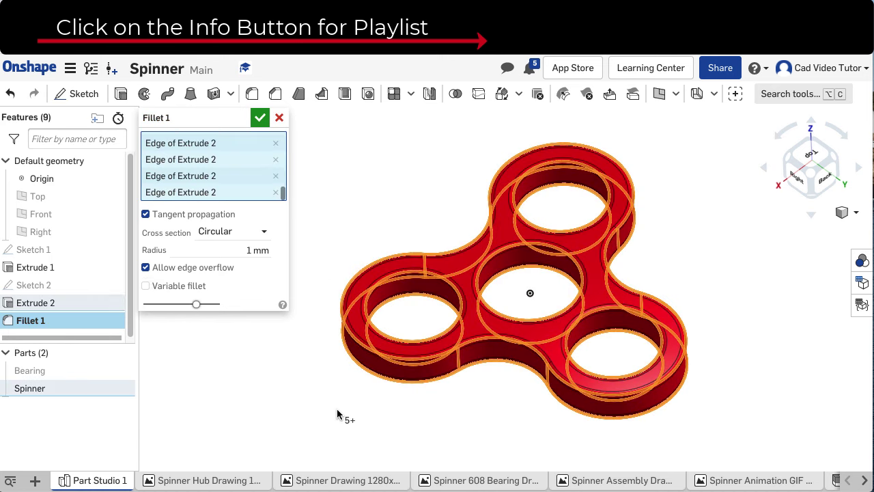
right_drag(338, 415, 303, 406)
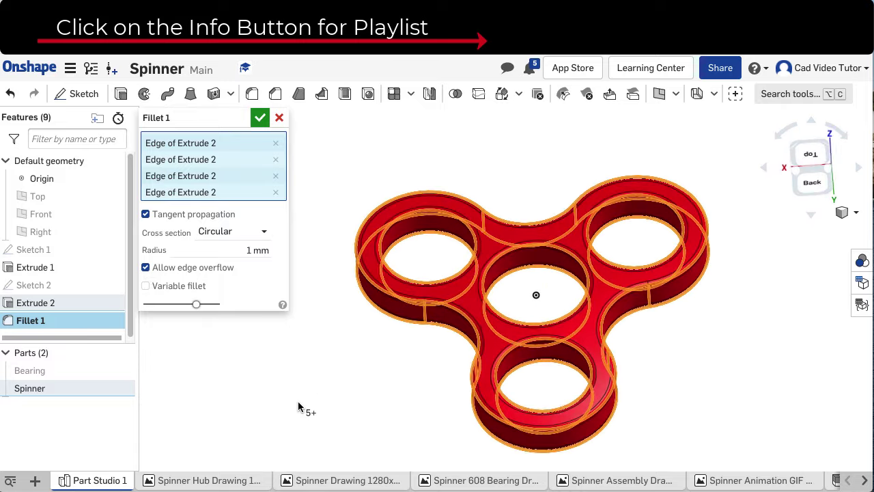
click(501, 267)
right_drag(346, 399, 356, 323)
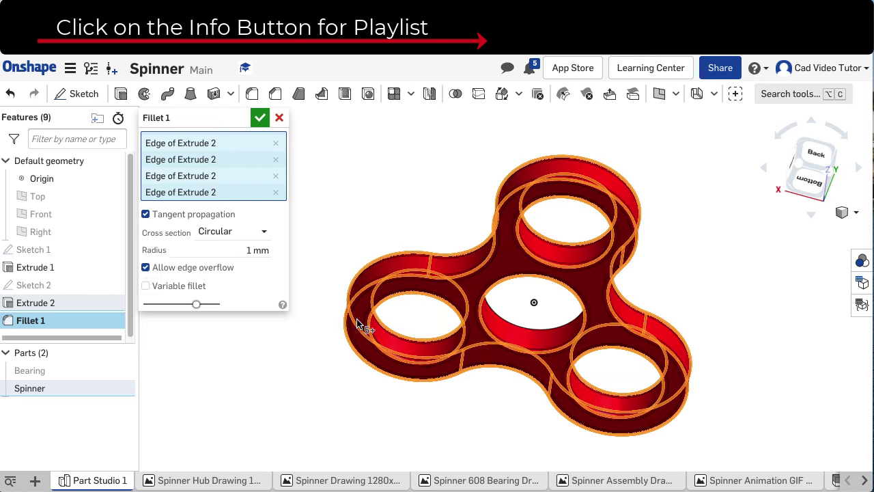
click(492, 293)
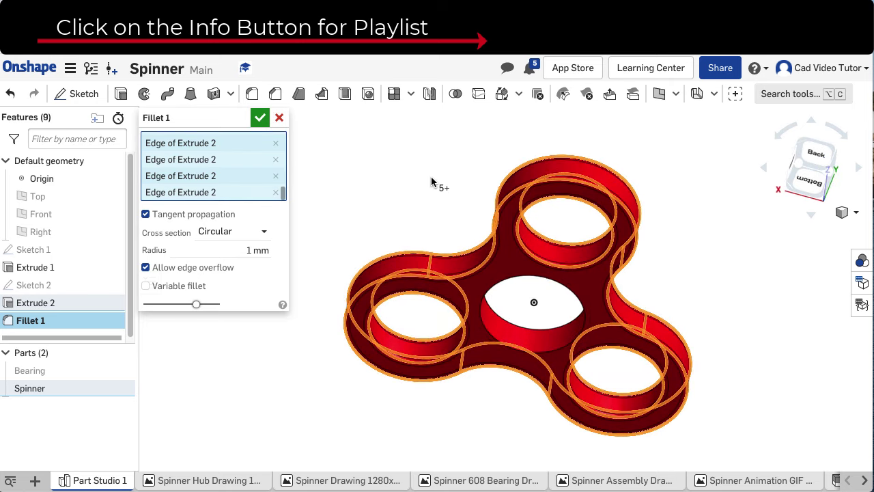
right_drag(433, 182, 401, 248)
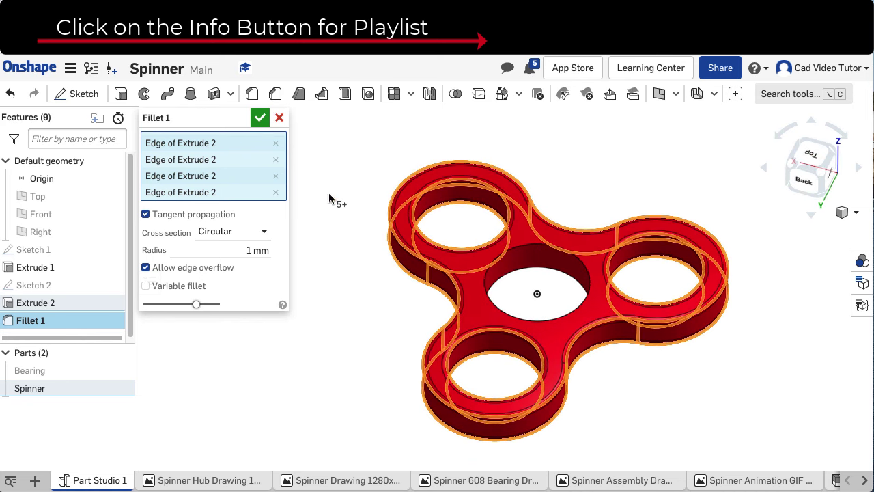
click(261, 118)
Set the filleted spinner to the isometric view and show the hidden Bearing part again.
right_drag(321, 290, 189, 201)
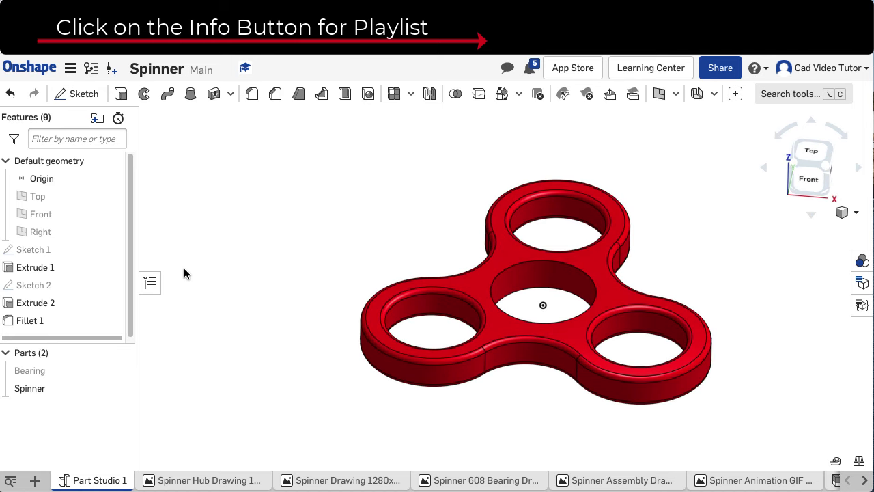
key(shift+7)
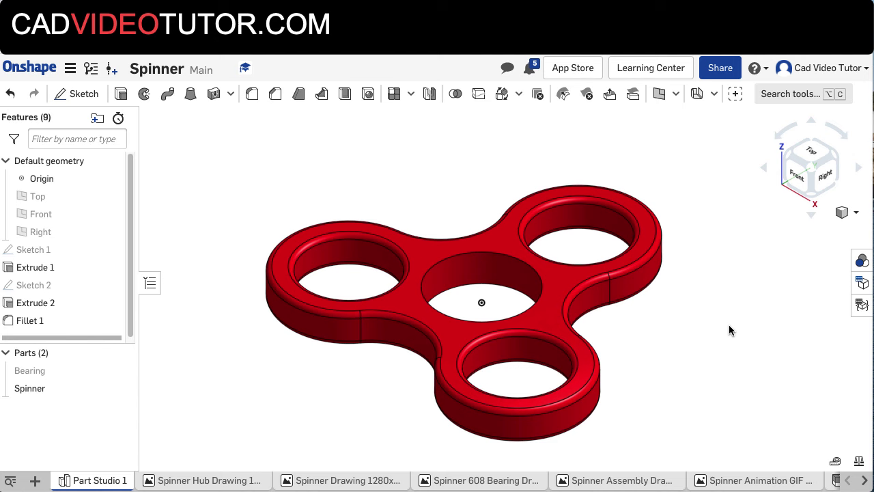
click(123, 370)
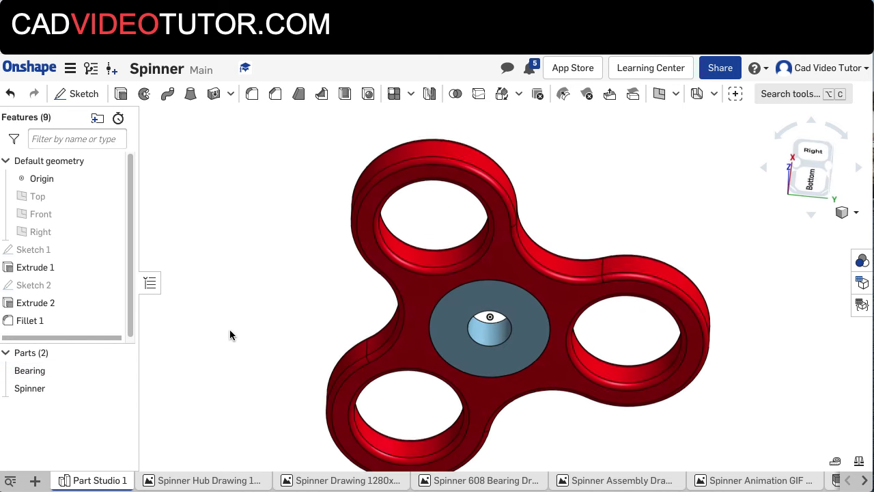